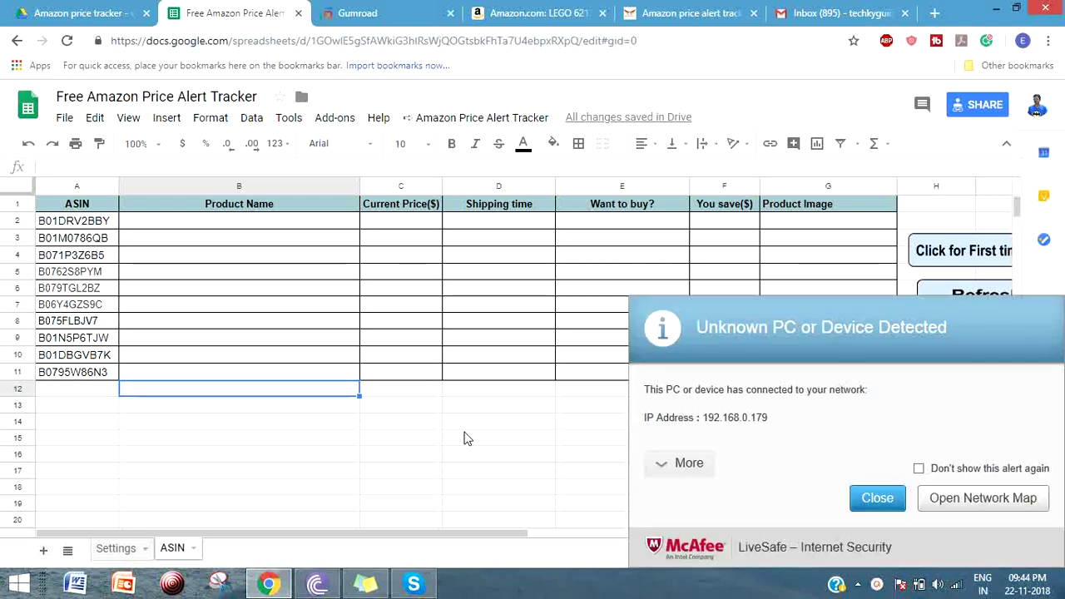
- Close the McAfee 'Unknown PC or Device Detected' alert and select the ASIN codes in A2:A10
left_click(878, 501)
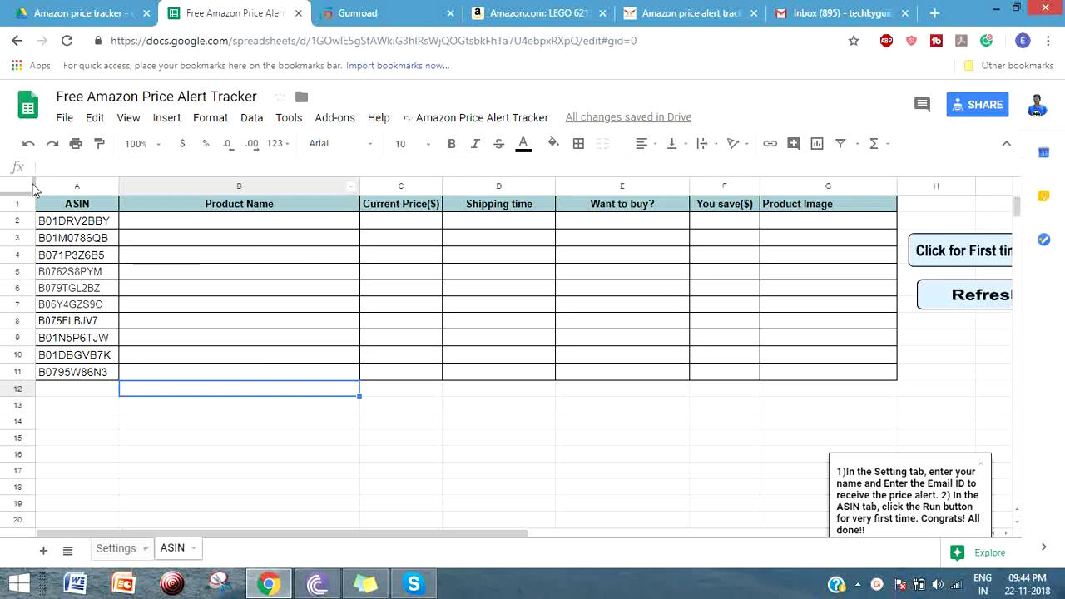
left_click_drag(65, 221, 70, 358)
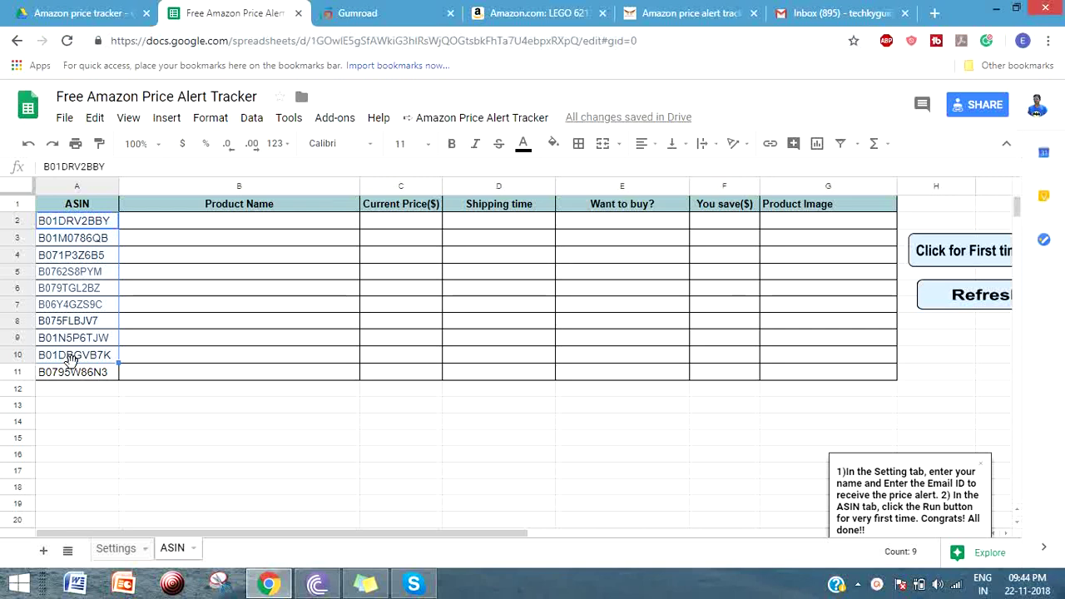
left_click(86, 220)
left_click_drag(97, 229, 95, 392)
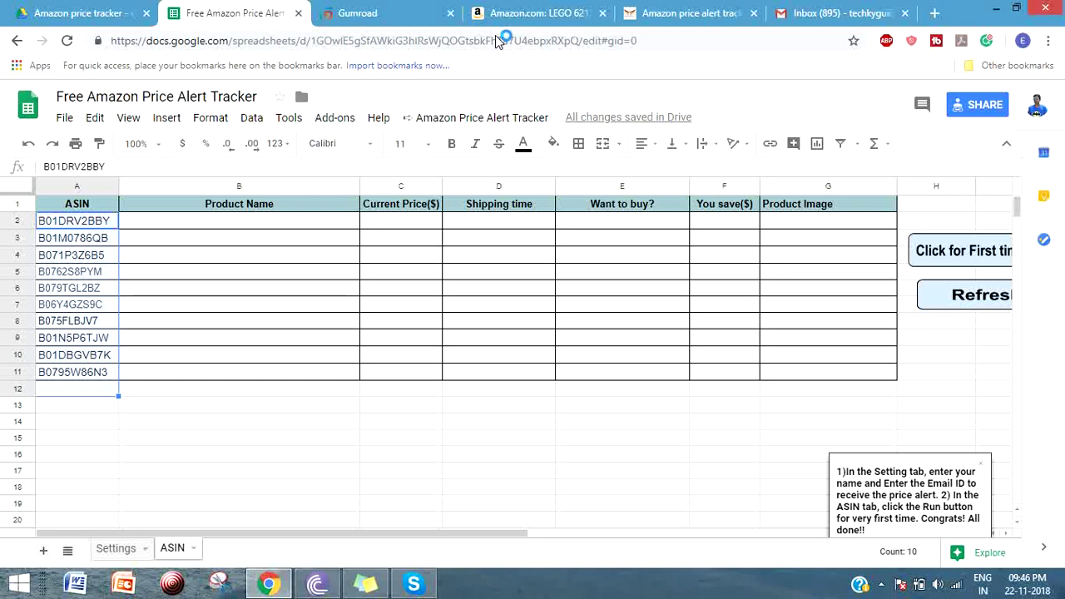
left_click(358, 12)
left_click(261, 12)
- Enter the alert recipient's e-mail address into cell B2 of the Settings sheet
left_click(115, 551)
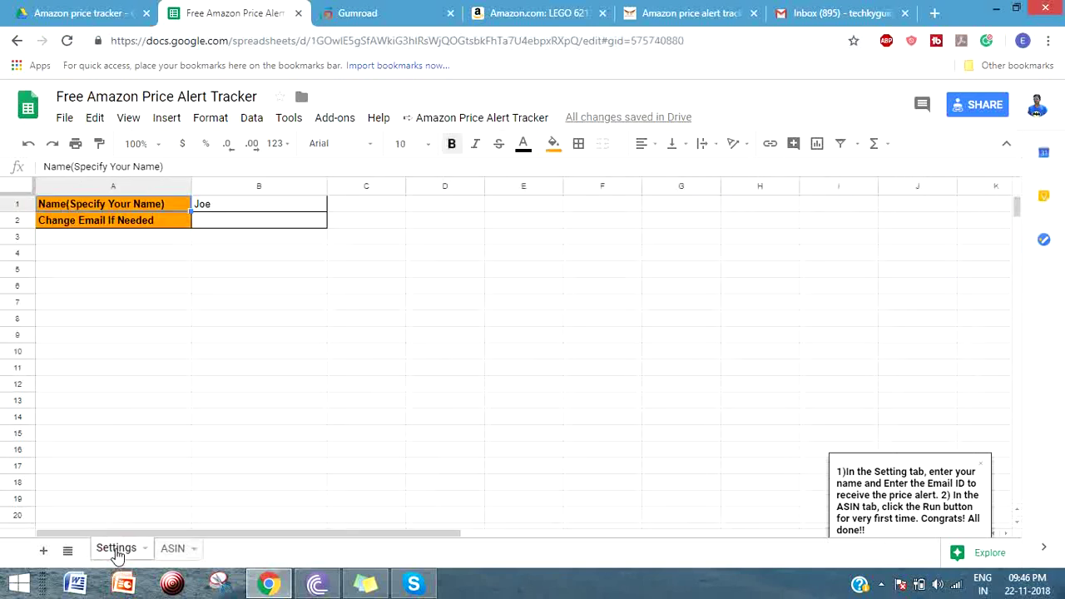
left_click(167, 553)
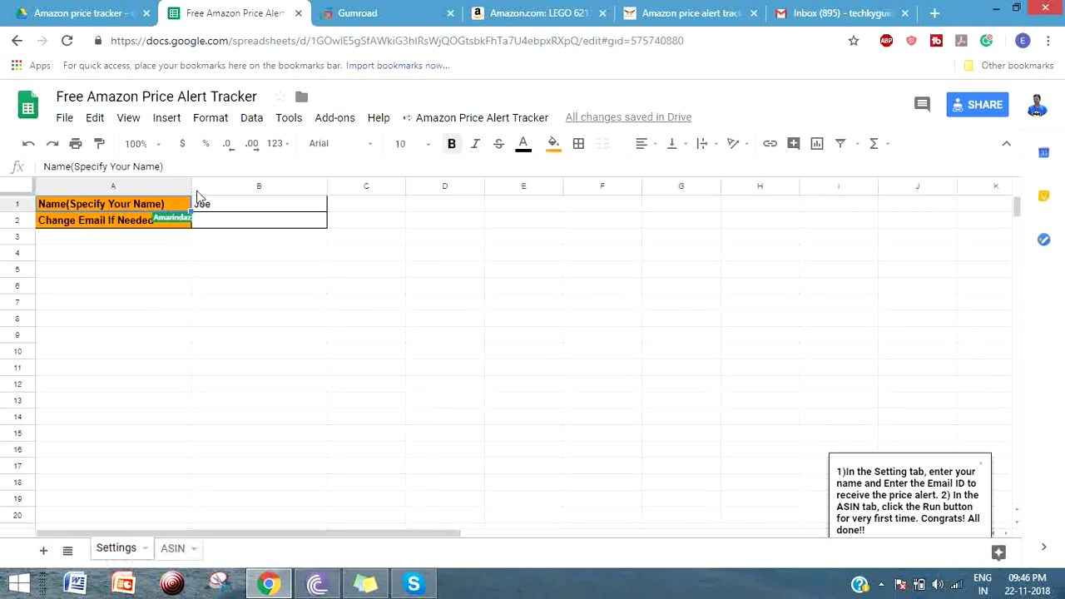
left_click(238, 210)
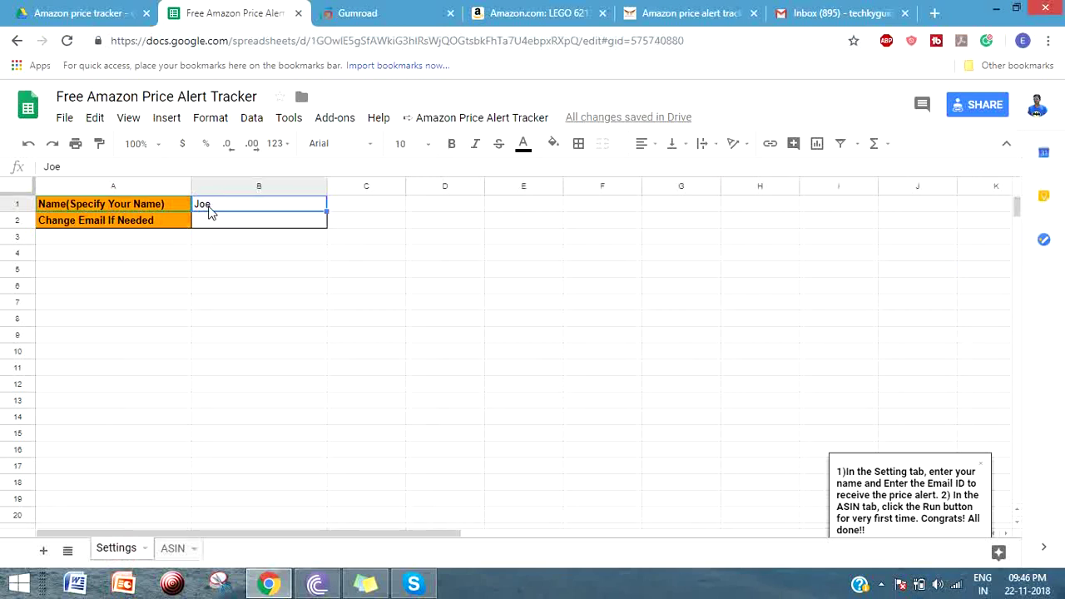
left_click(216, 223)
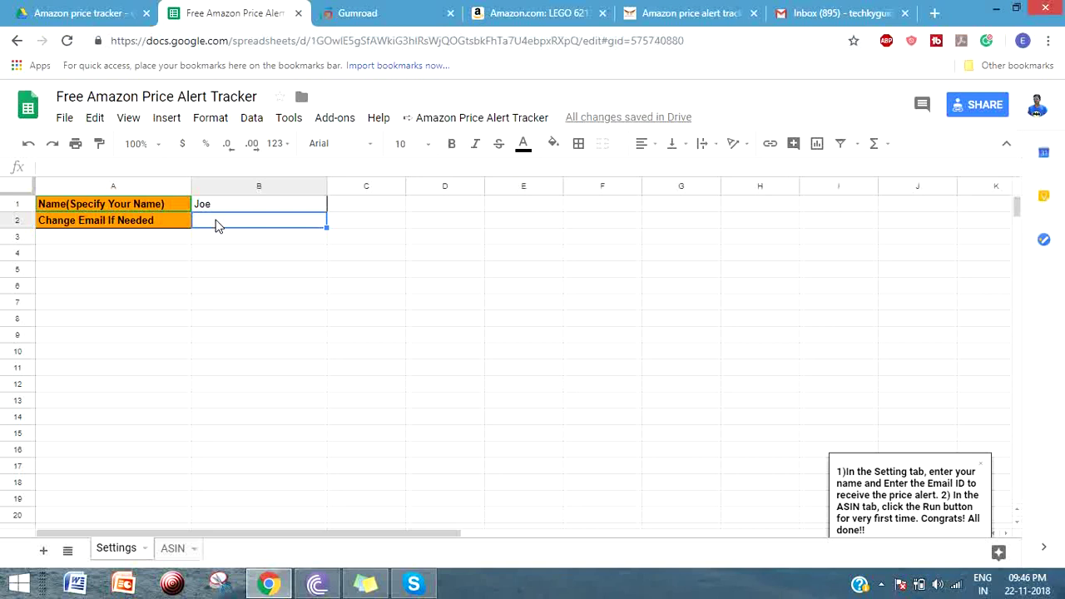
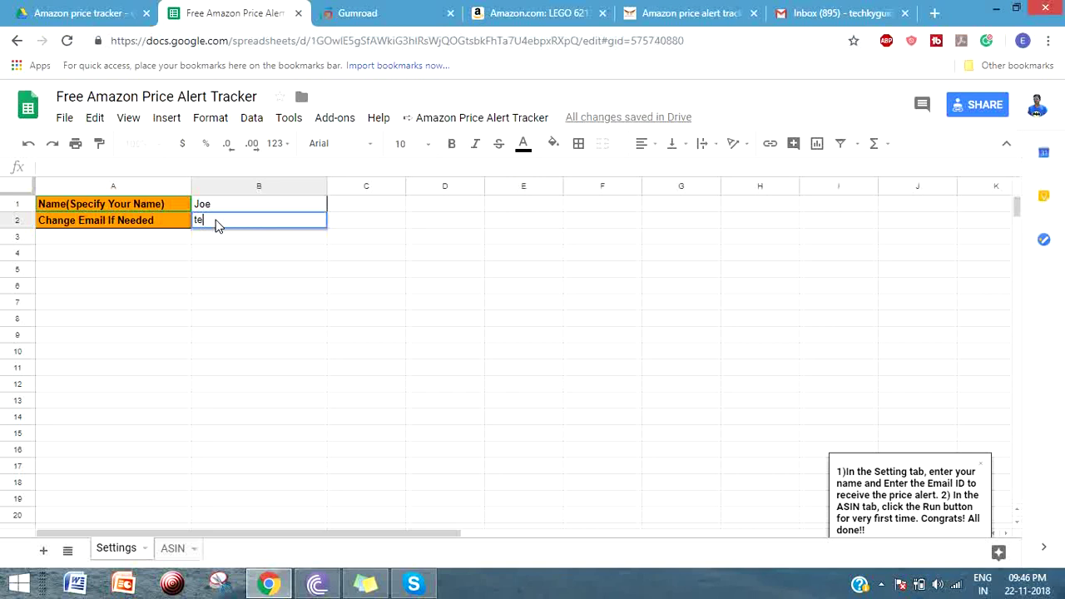
key("Return")
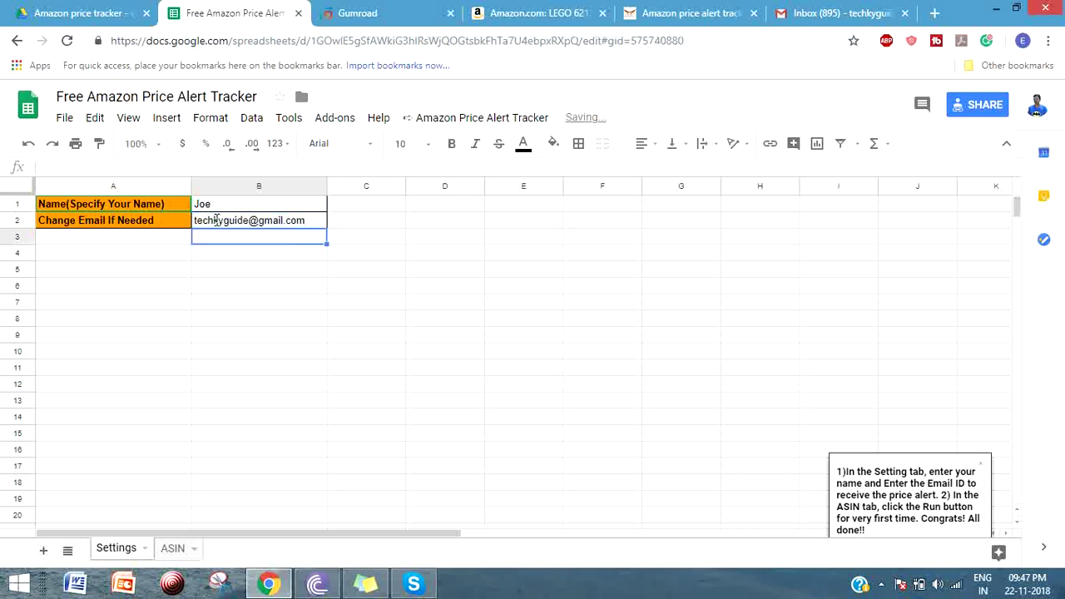
left_click(283, 222)
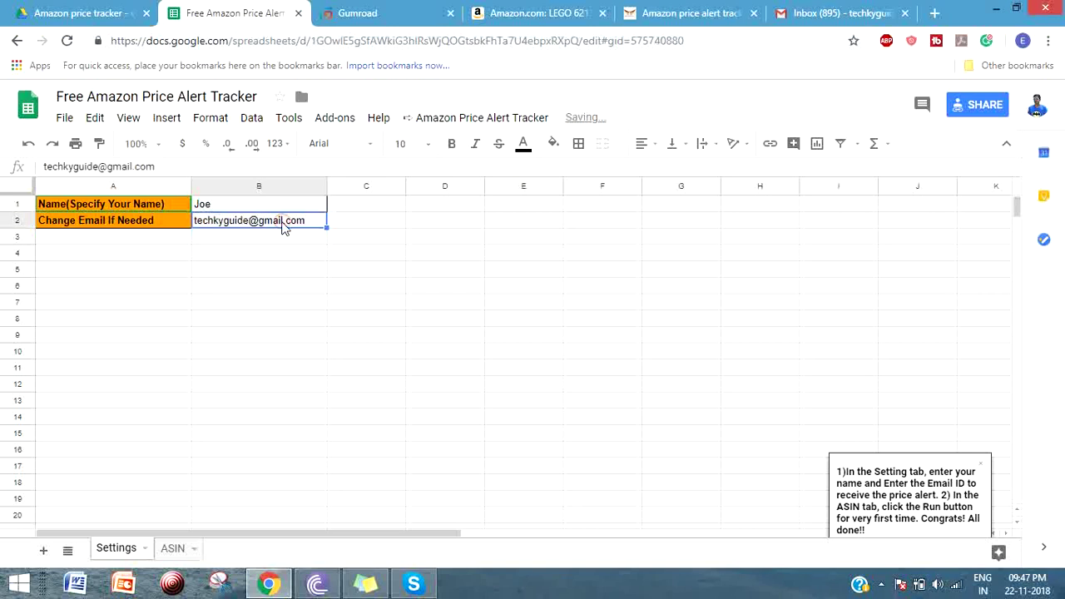
- Return to the ASIN sheet and select the product codes in A2:A11
left_click(173, 548)
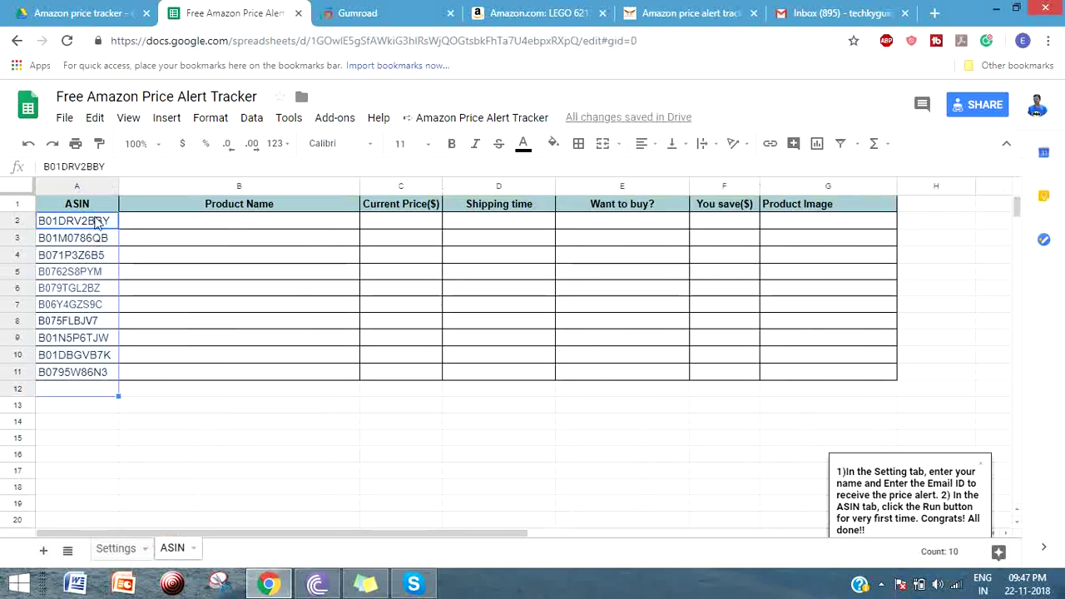
left_click(97, 222)
left_click_drag(97, 221, 104, 379)
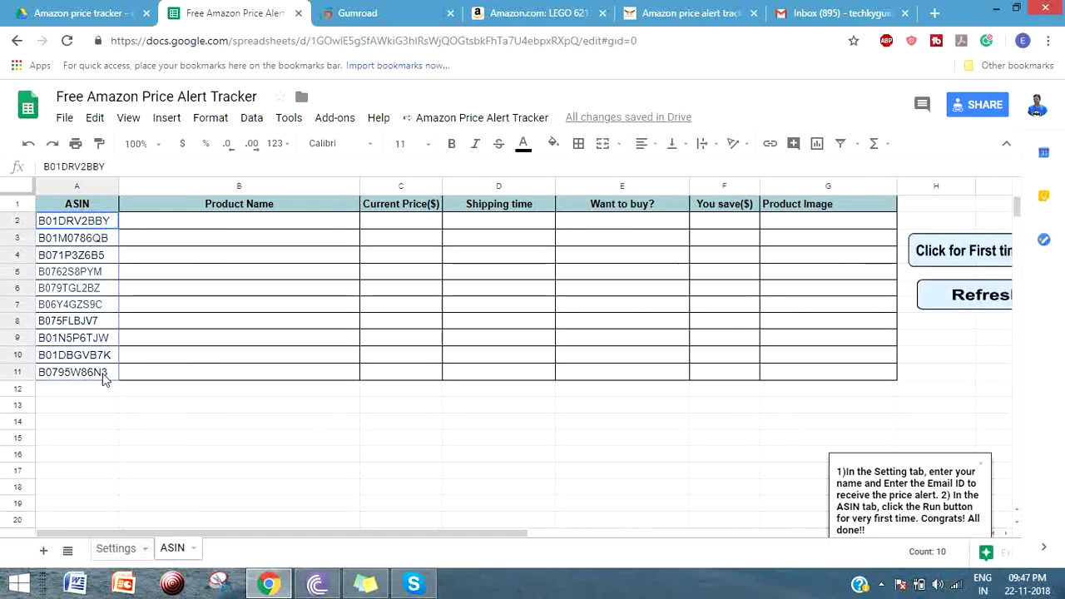
left_click(91, 222)
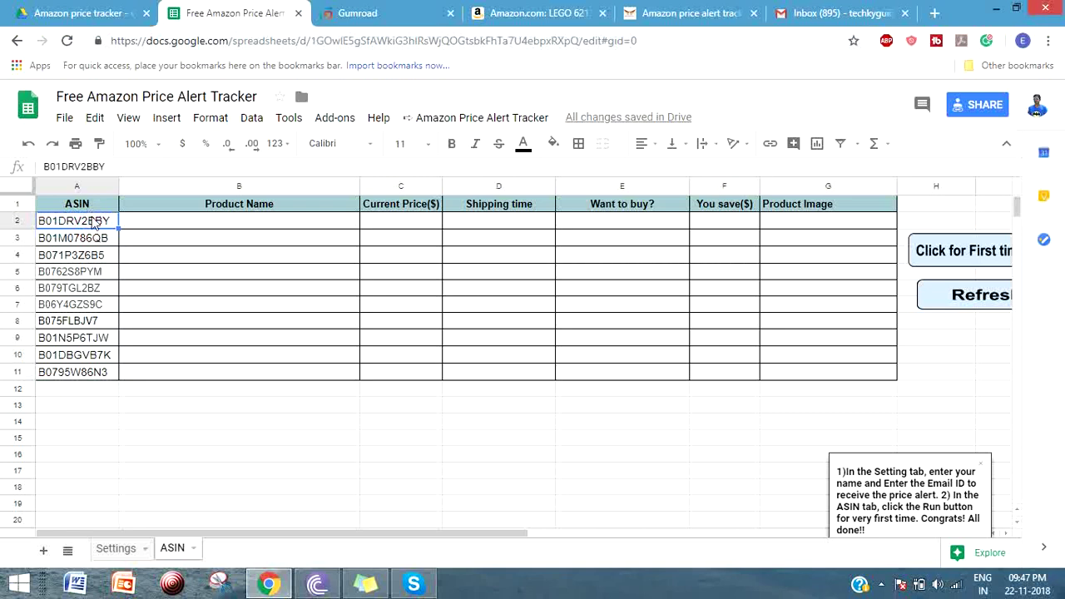
left_click_drag(92, 222, 87, 372)
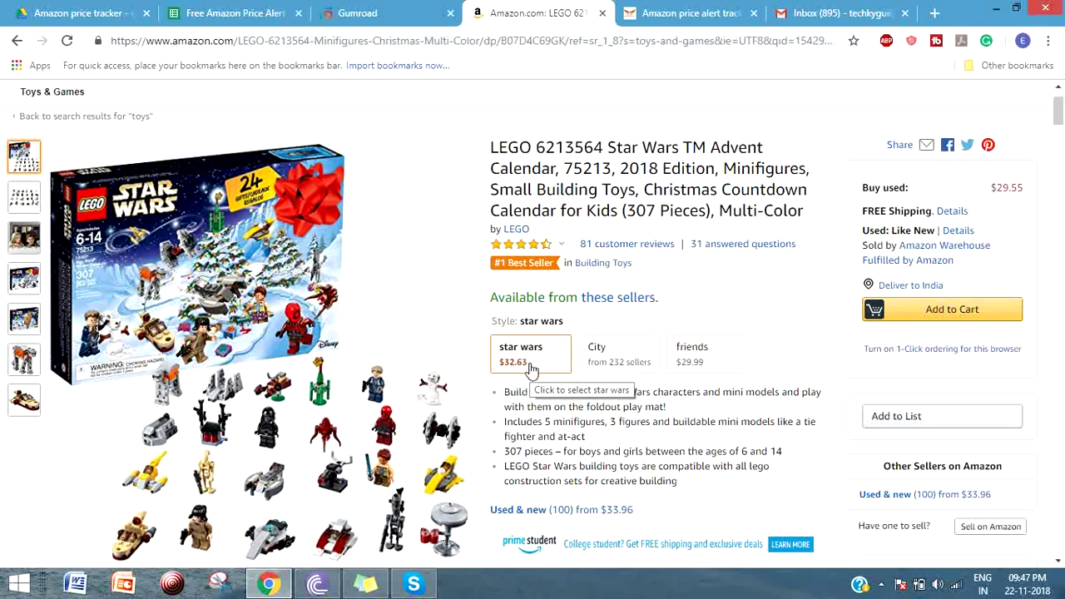
- Find 'ASIN' on the Amazon page and select the advent calendar's ASIN B07D4C69GK
scroll(524, 371, "down", 1)
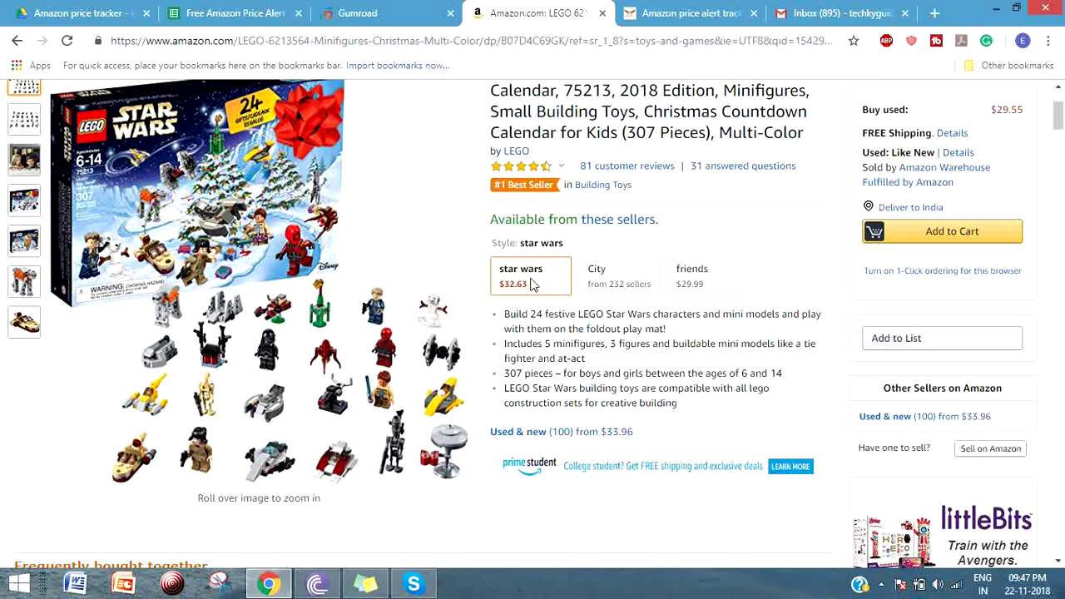
scroll(533, 328, "down", 1)
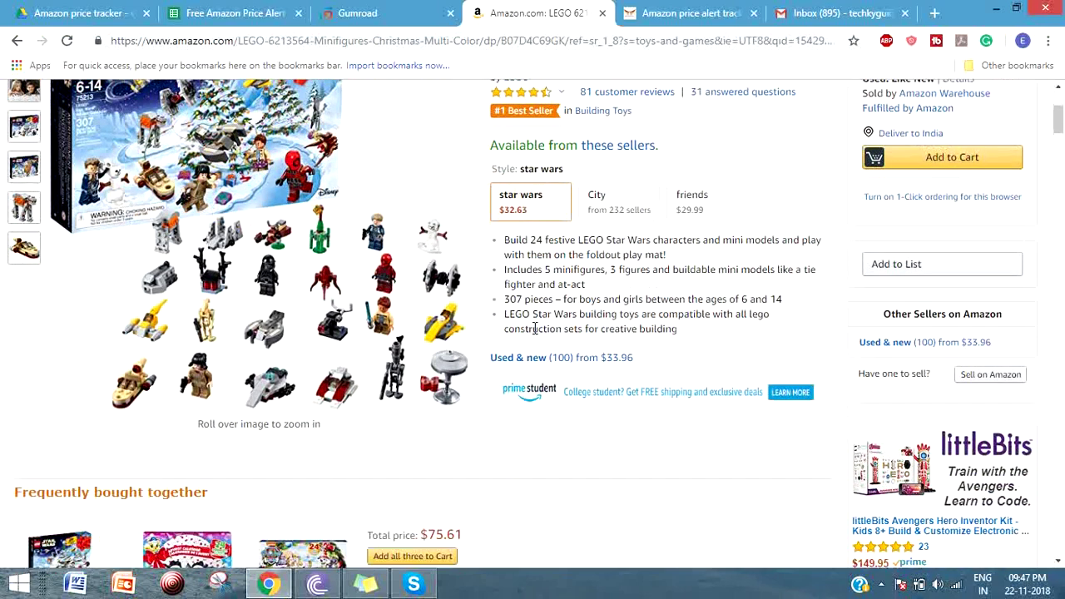
scroll(590, 264, "up", 2)
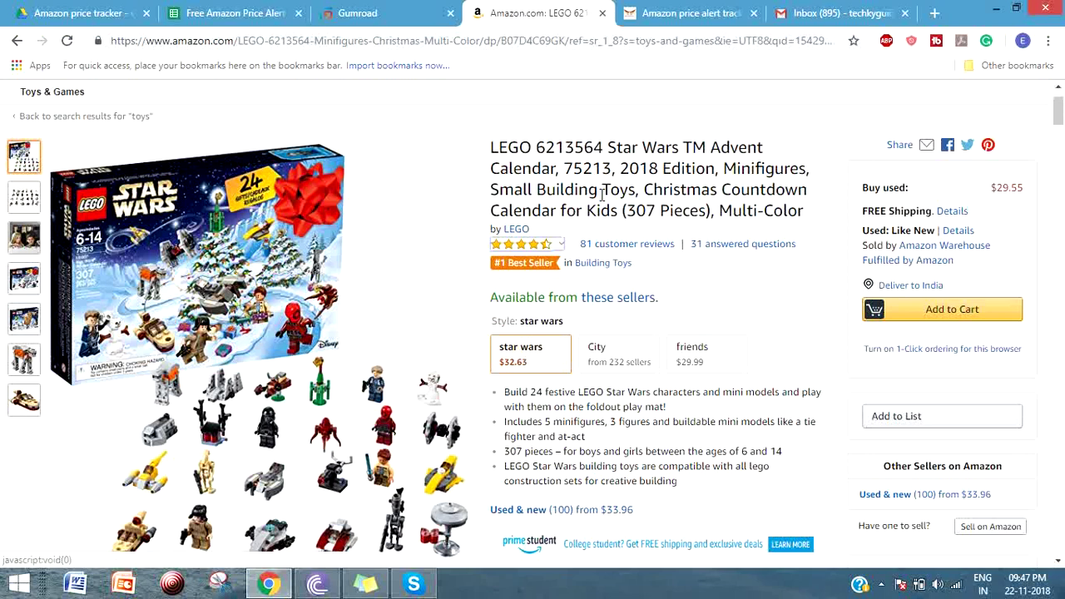
key("ctrl+f")
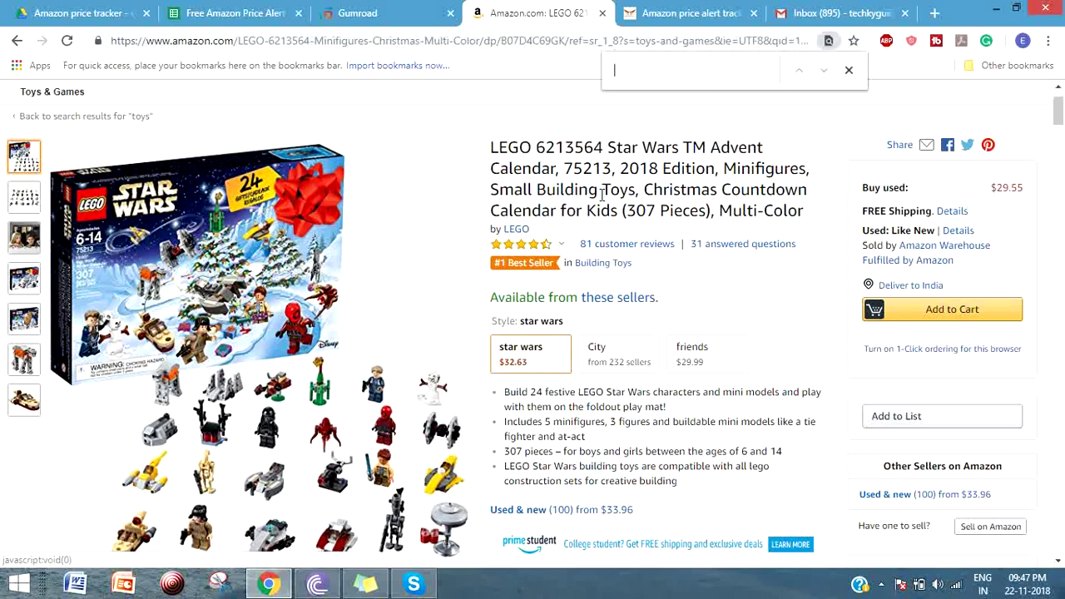
type("AS")
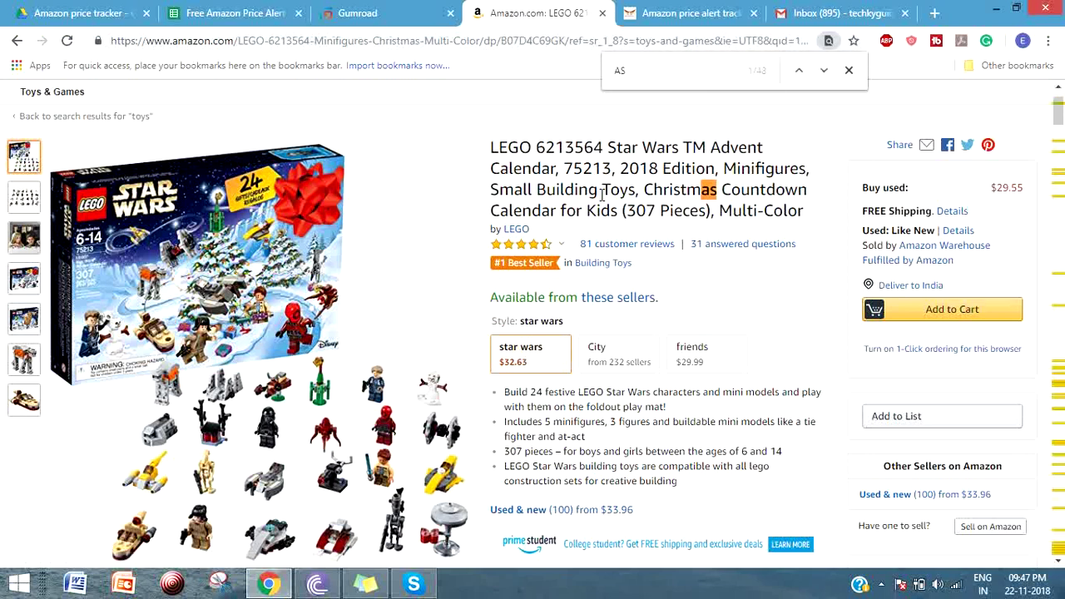
type("A")
key("BackSpace")
type("IN")
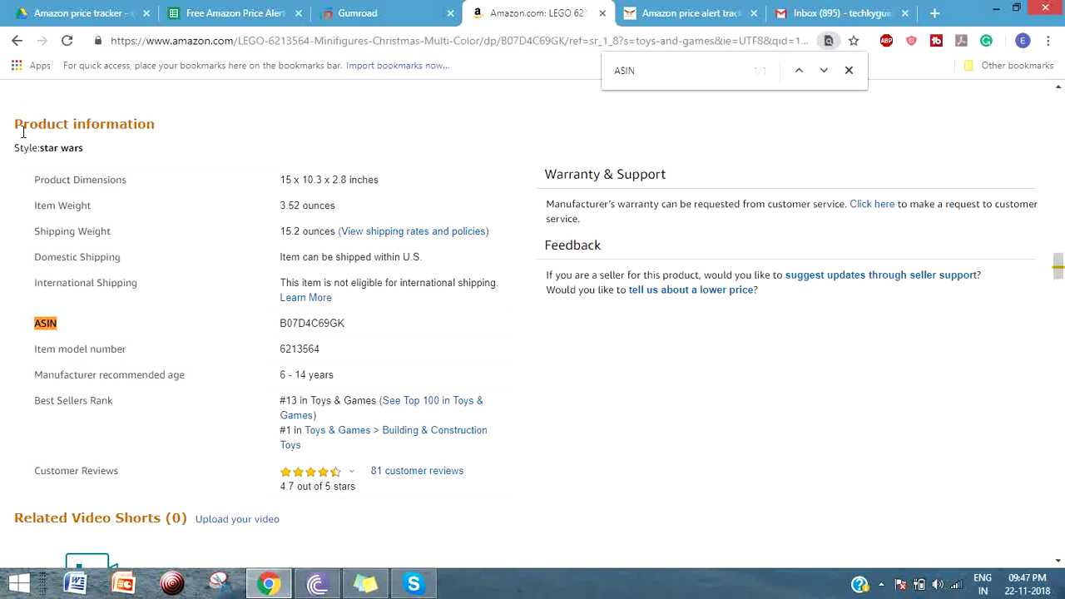
double_click(312, 324)
left_click(315, 326)
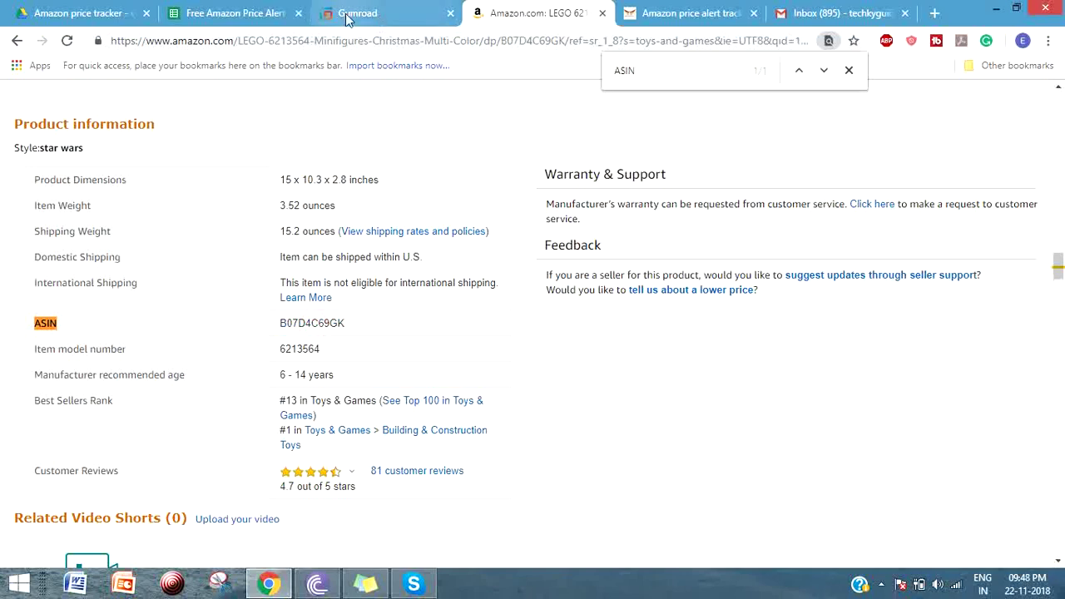
- Return to the price alert tracker, dismiss the airtel Updater popup and scroll the sheet sideways
left_click(210, 18)
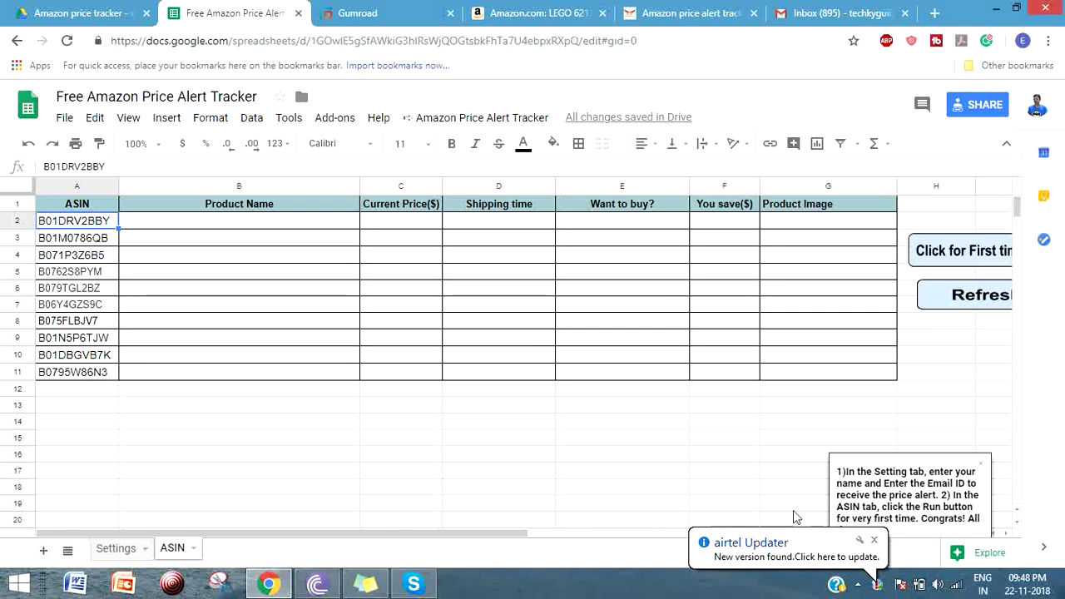
left_click(875, 540)
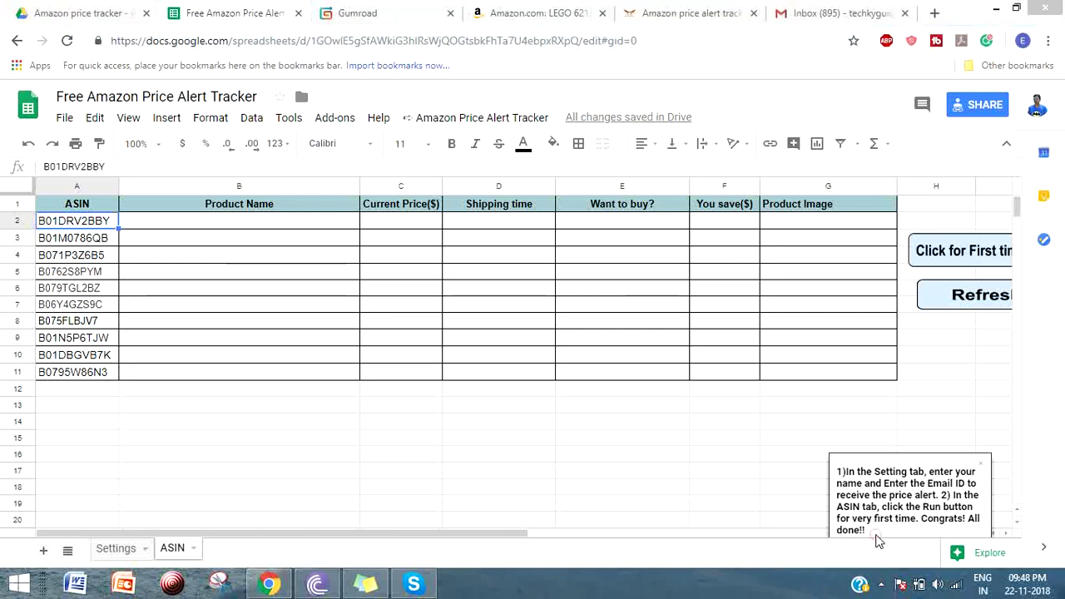
left_click(474, 534)
left_click_drag(505, 533, 544, 533)
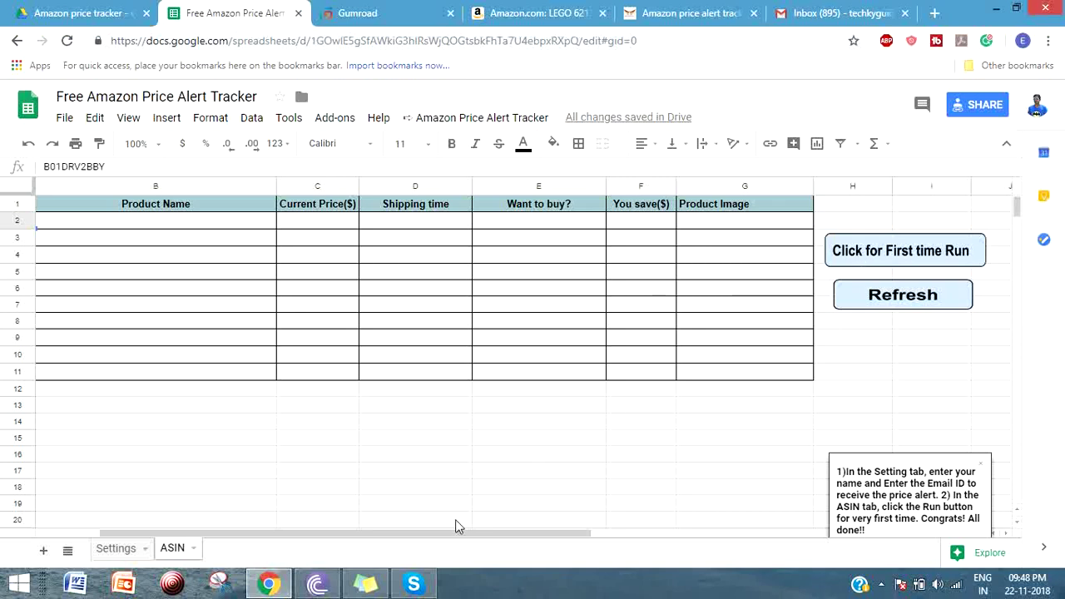
left_click_drag(438, 535, 352, 539)
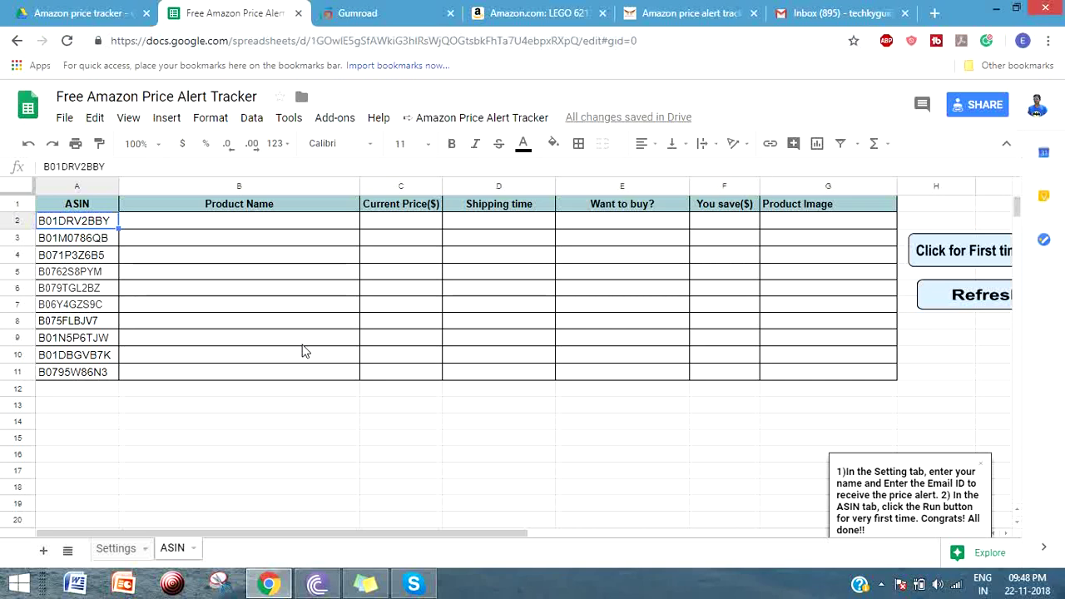
- Run the tracker script, pick the Google account and proceed past the unverified-app warning
left_click(968, 259)
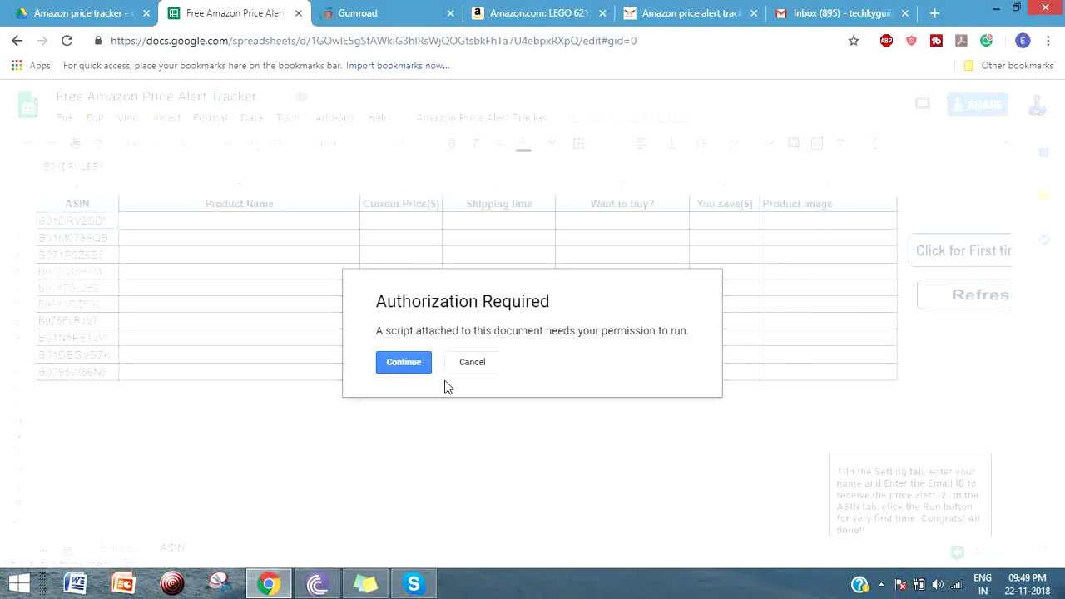
left_click(407, 370)
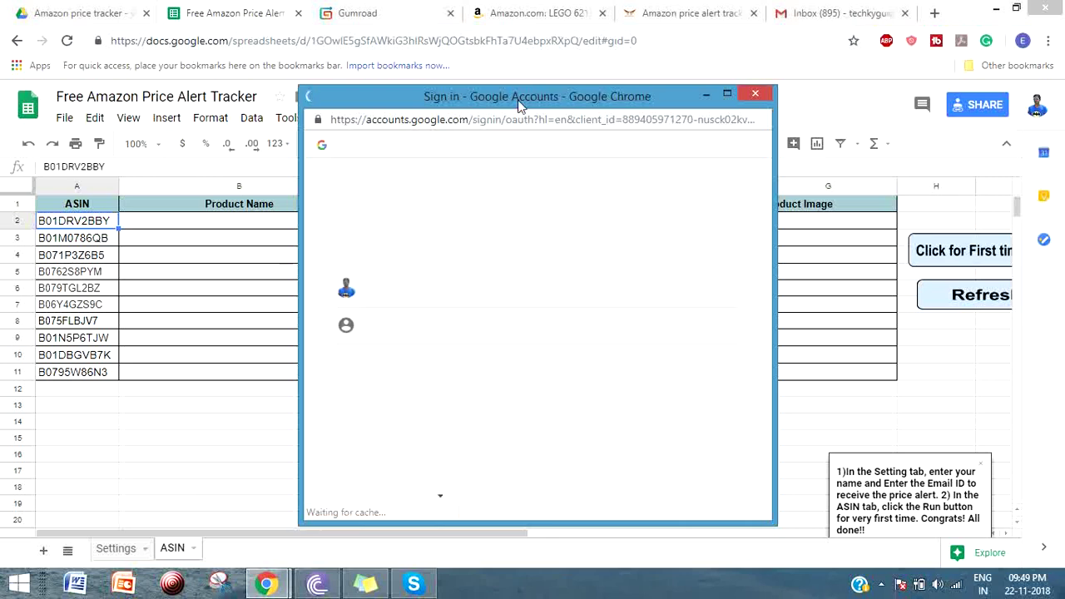
left_click(400, 293)
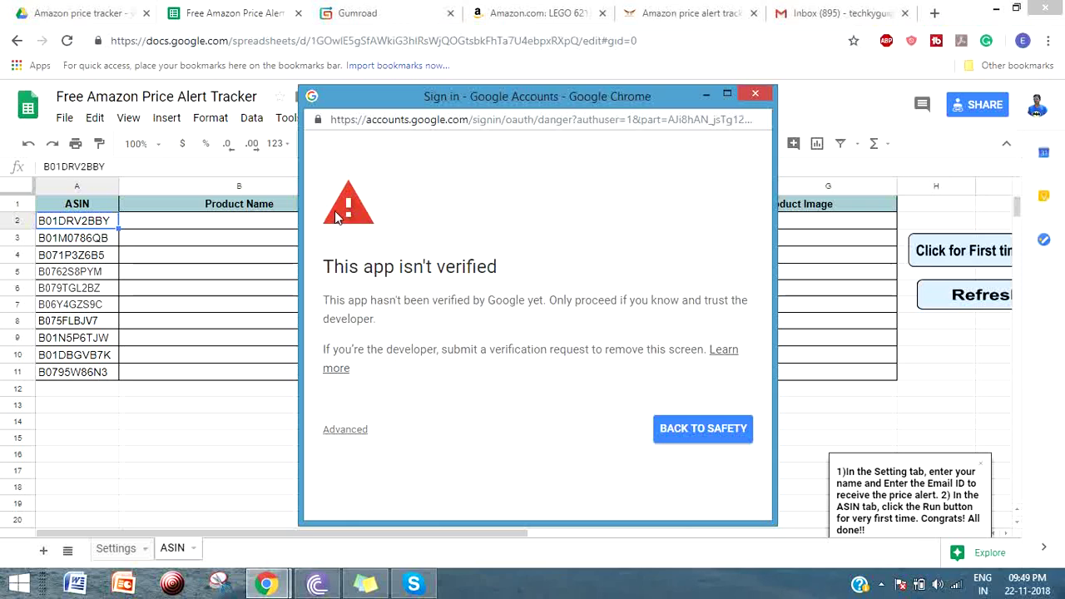
left_click(352, 440)
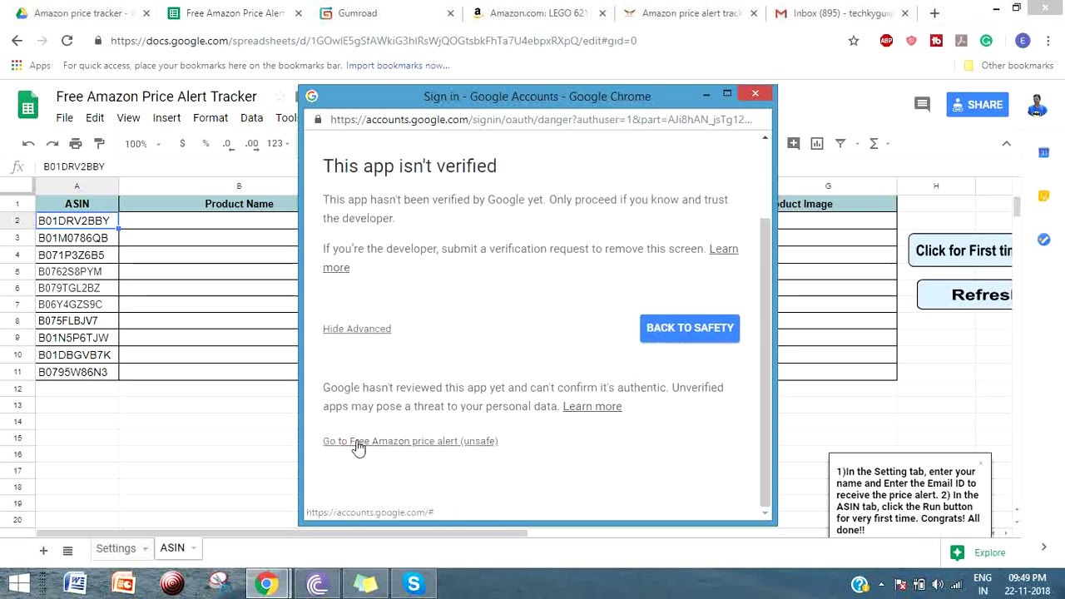
left_click(405, 441)
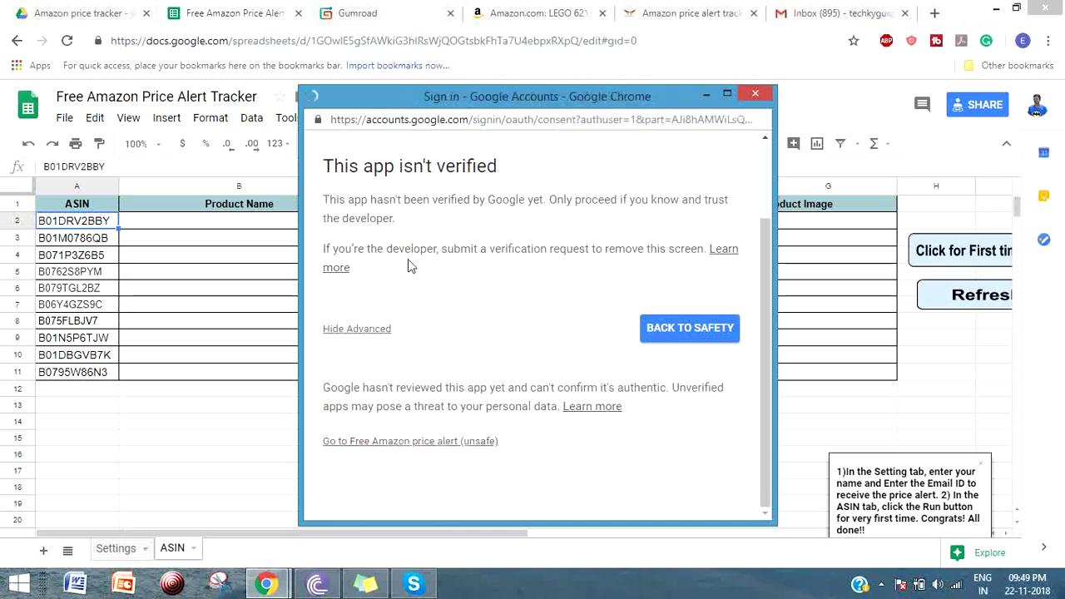
- Review the permissions list and allow the Free Amazon price alert script access
scroll(533, 347, "down", 1)
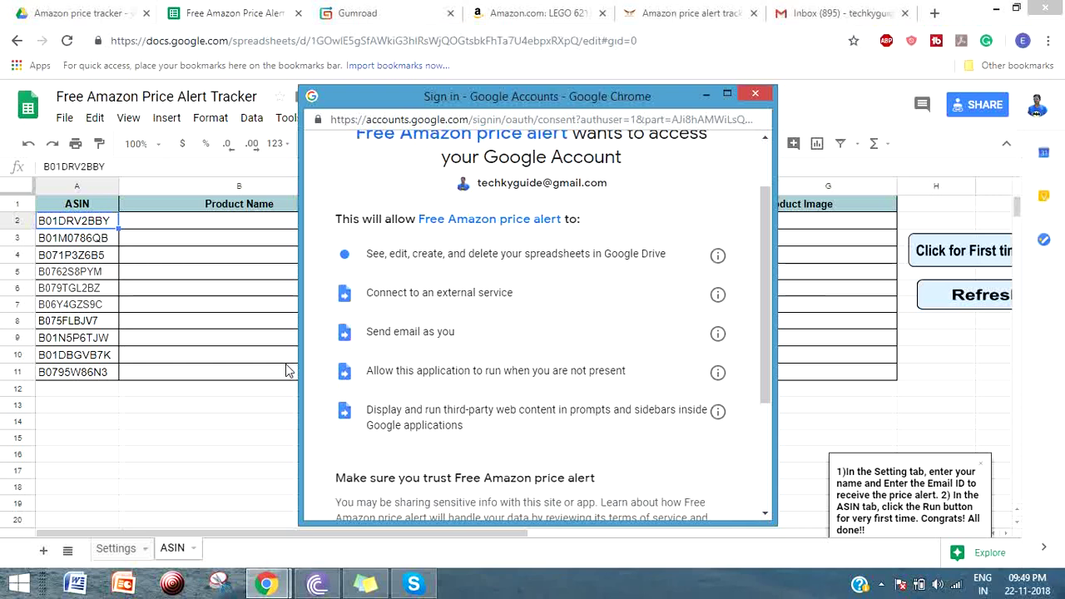
scroll(552, 341, "down", 3)
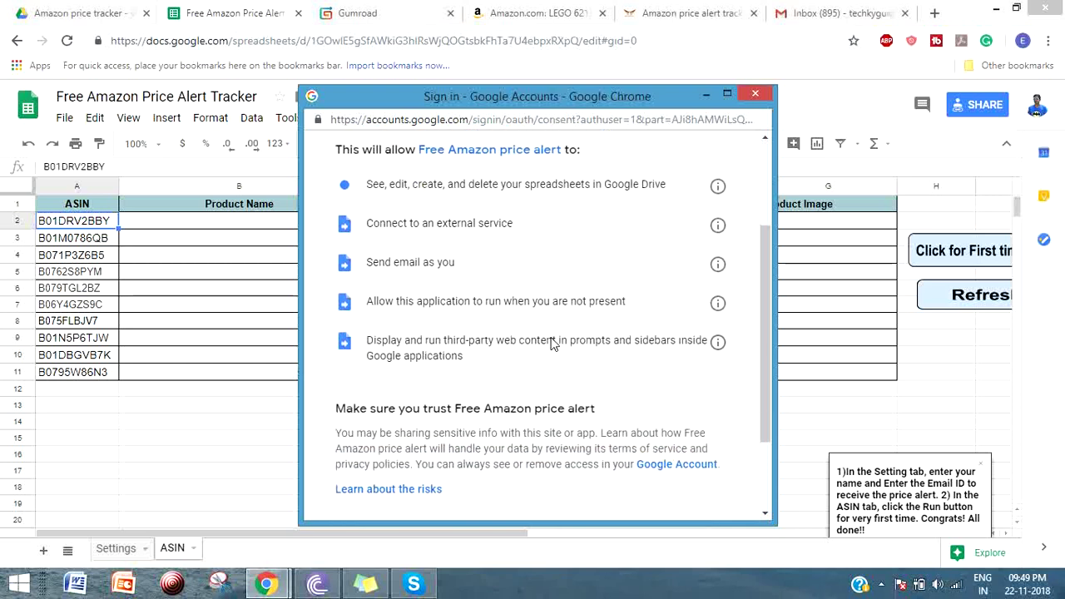
scroll(520, 306, "up", 4)
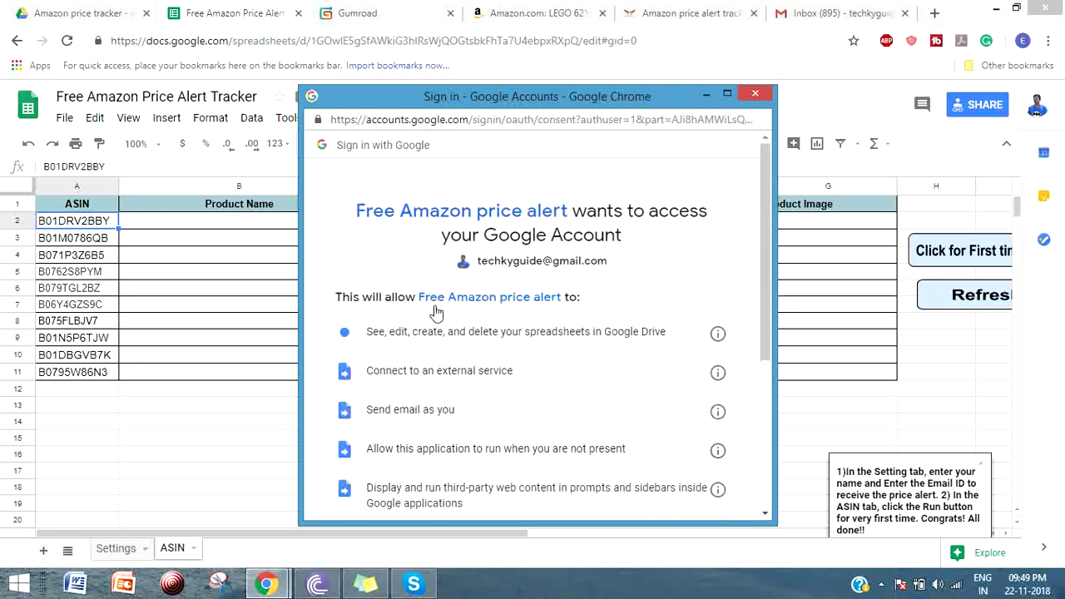
scroll(495, 310, "down", 1)
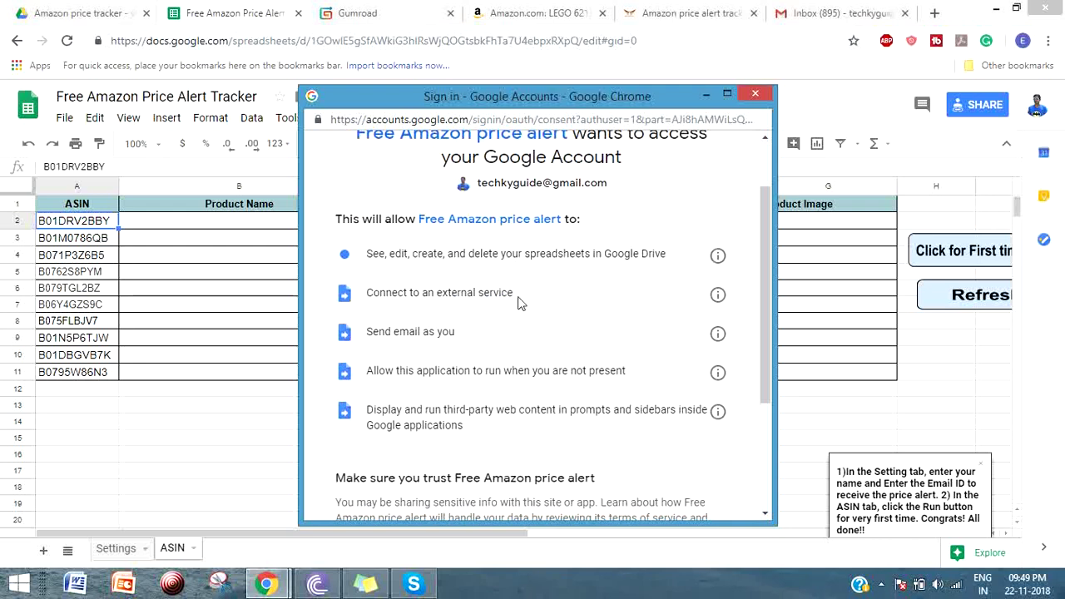
scroll(412, 324, "down", 2)
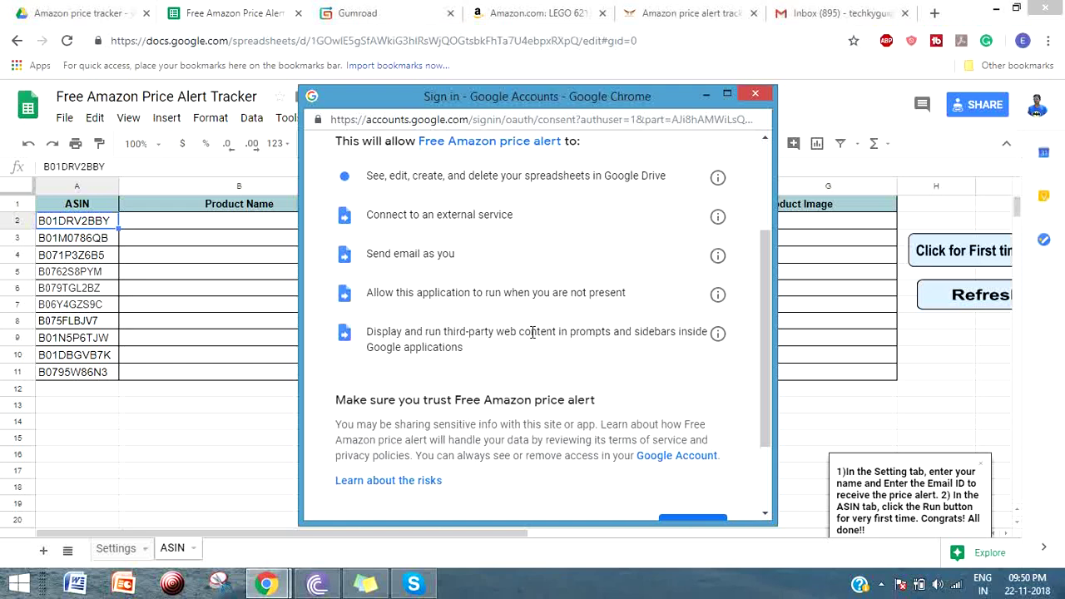
scroll(533, 333, "down", 2)
scroll(438, 280, "up", 3)
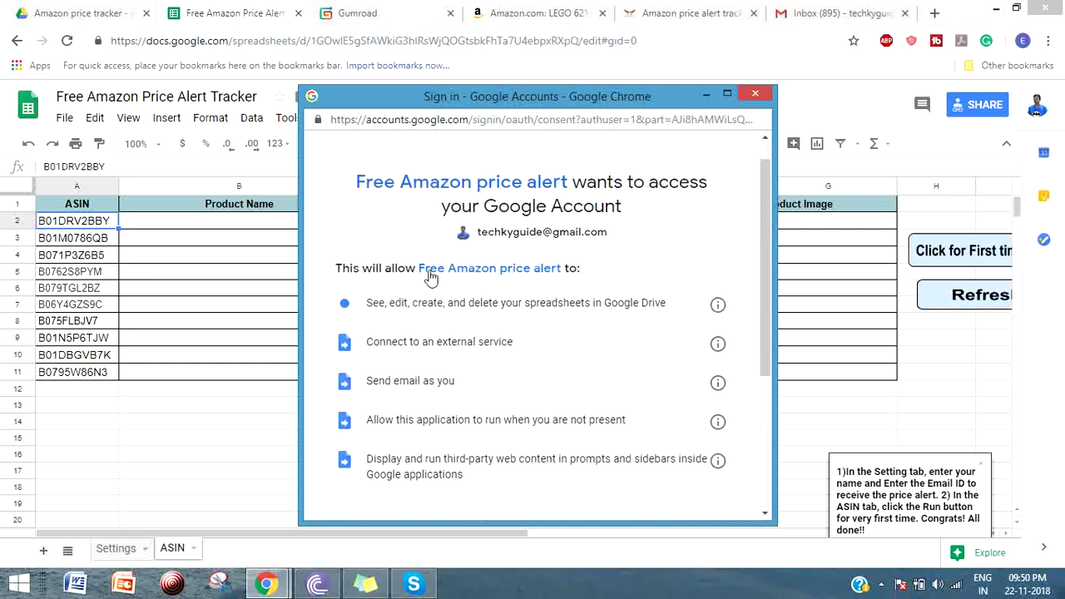
scroll(430, 277, "down", 5)
left_click(680, 426)
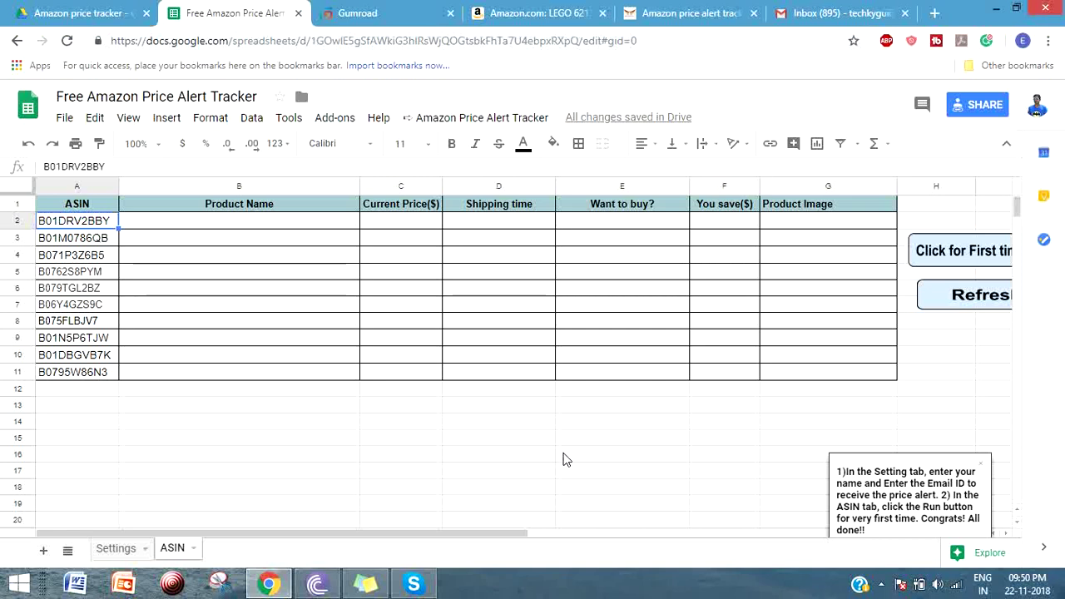
- Look at the Amazon Price Alert Tracker menu and Settings sheet, then return to the ASIN list
scroll(727, 335, "down", 3)
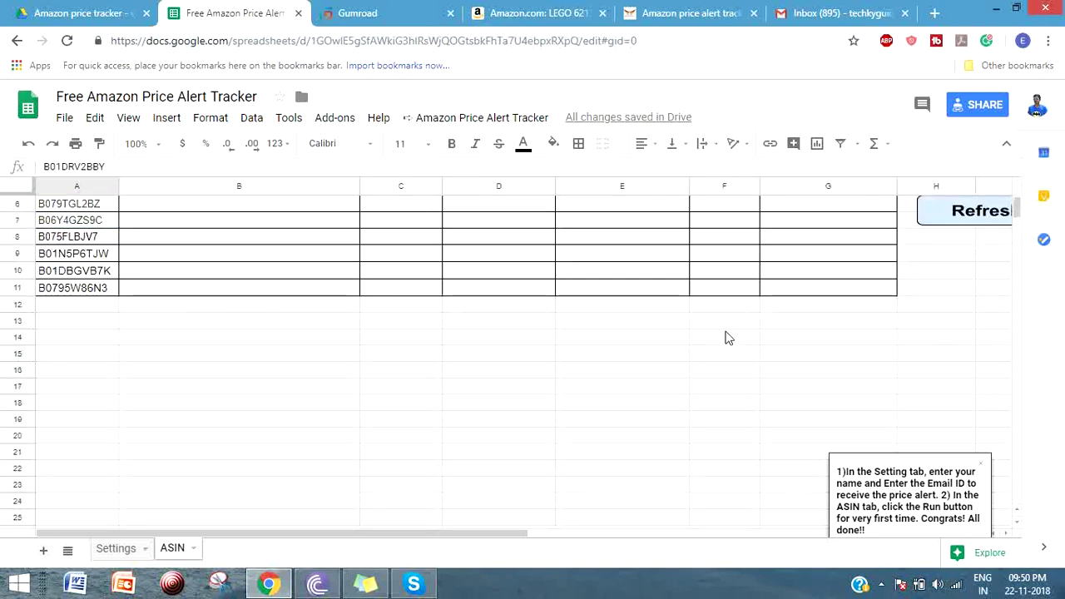
scroll(728, 338, "up", 3)
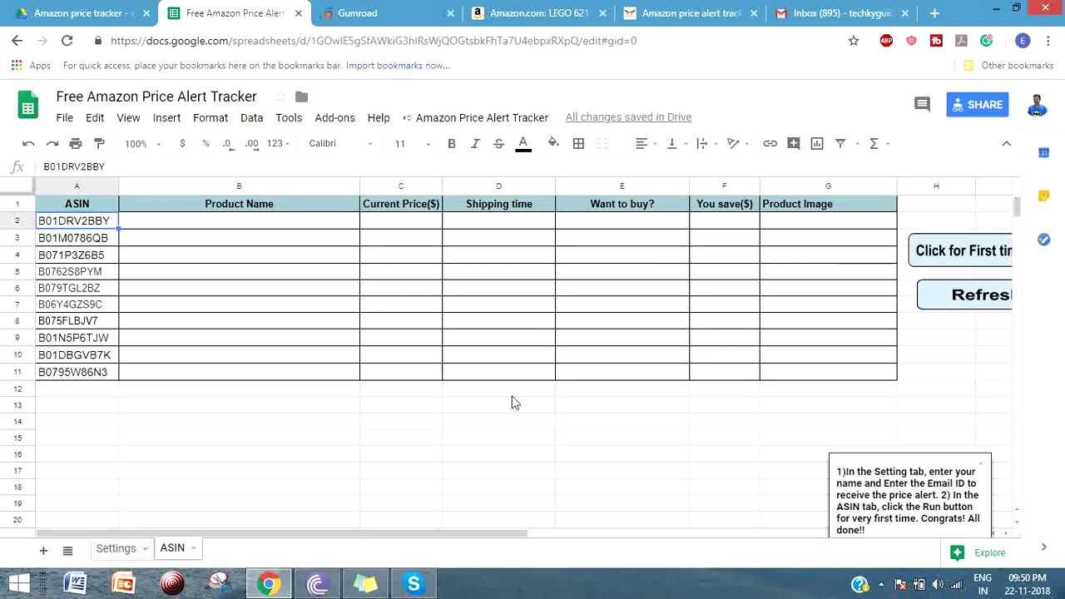
left_click(397, 405)
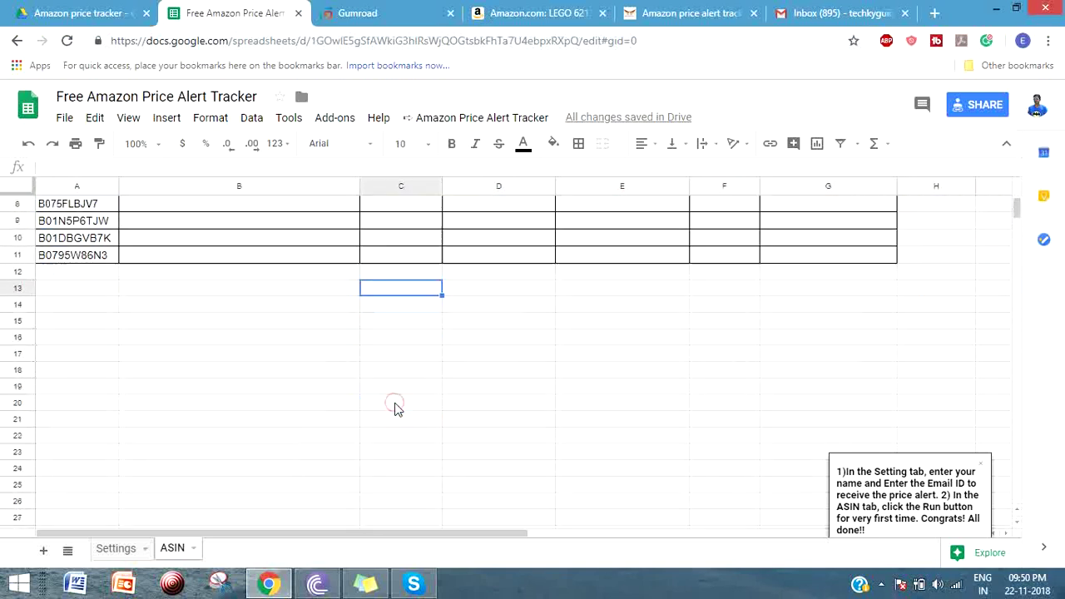
left_click(449, 117)
left_click(637, 373)
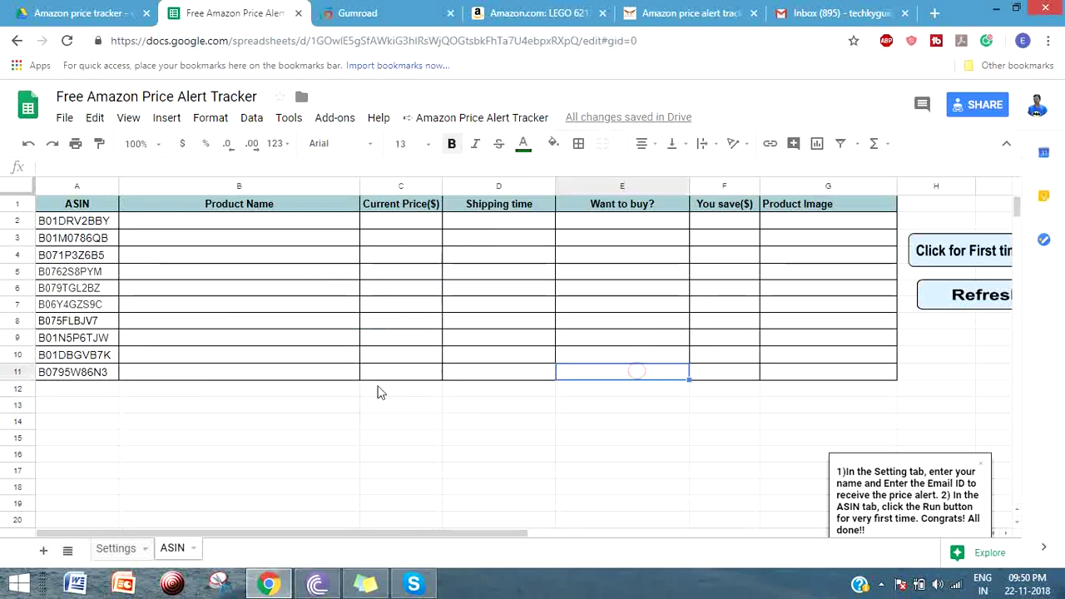
left_click(904, 392)
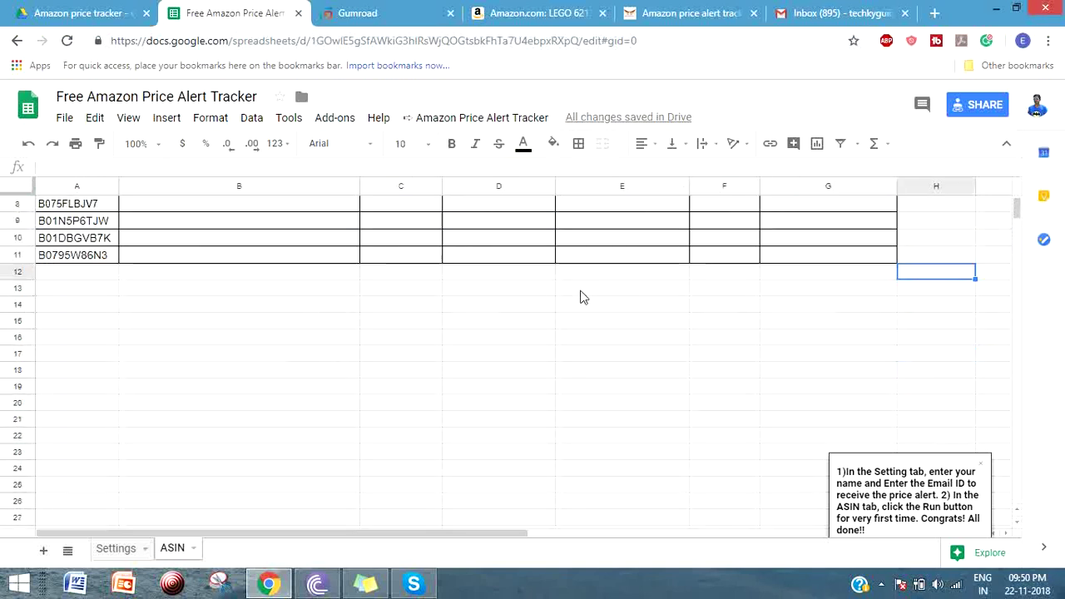
left_click(108, 548)
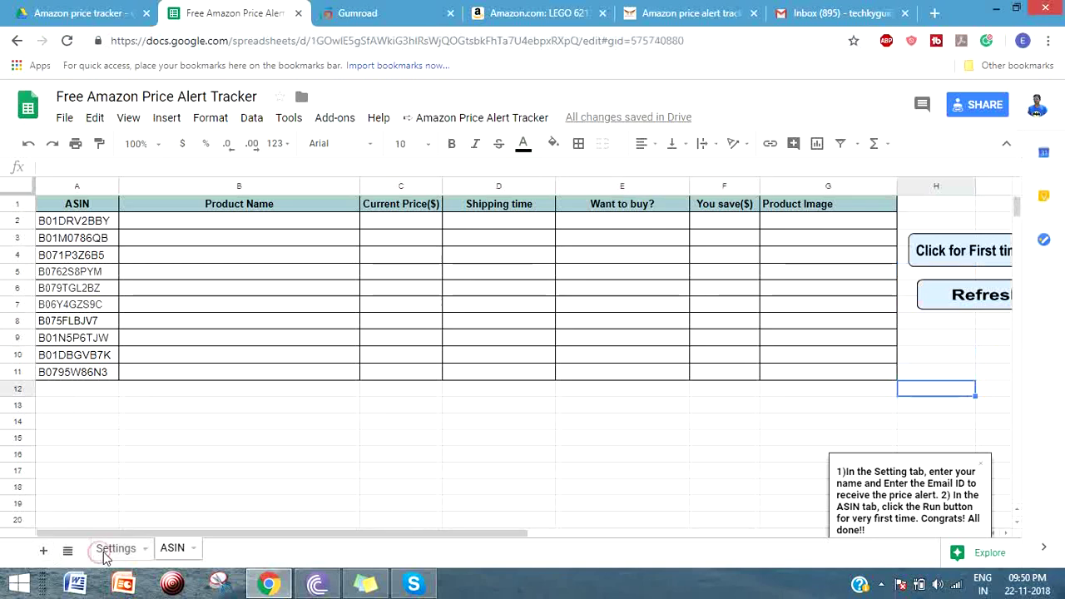
left_click(190, 549)
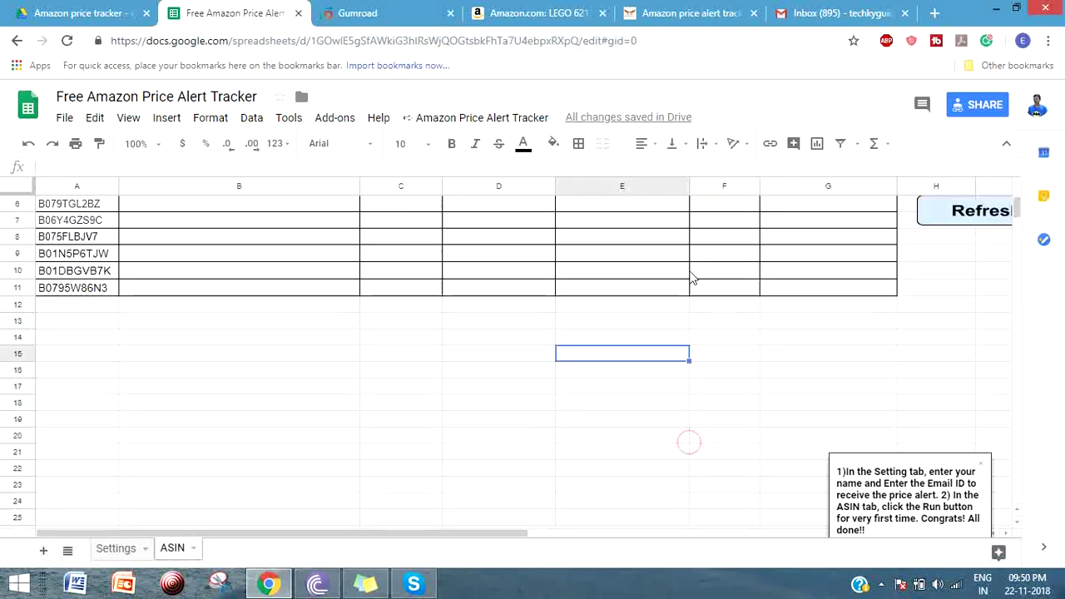
scroll(691, 279, "up", 2)
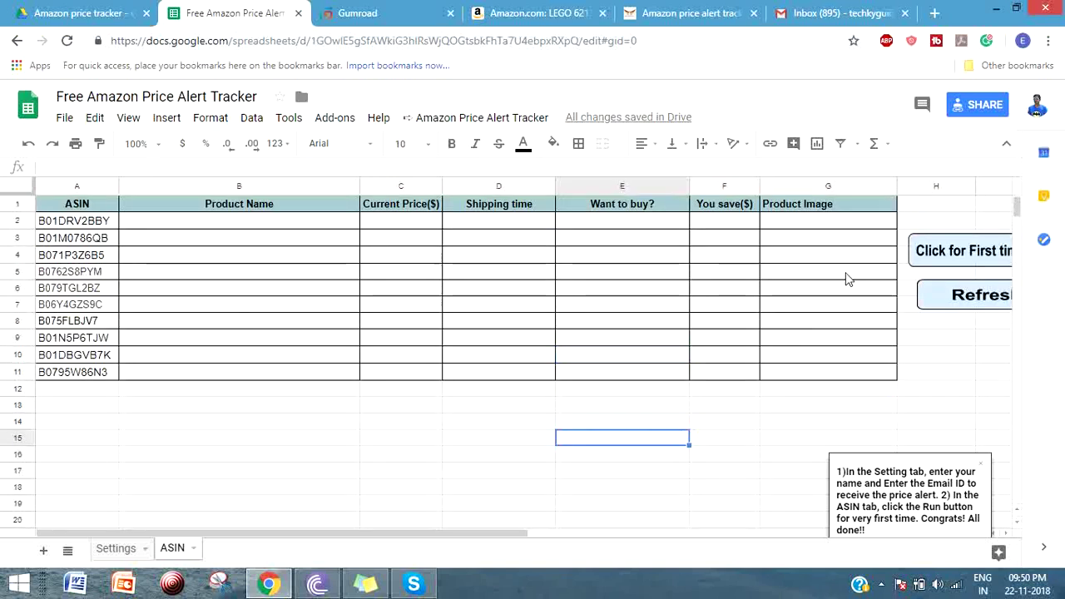
- Run the Refresh to fetch product names, prices and images for the ASIN list
left_click(978, 305)
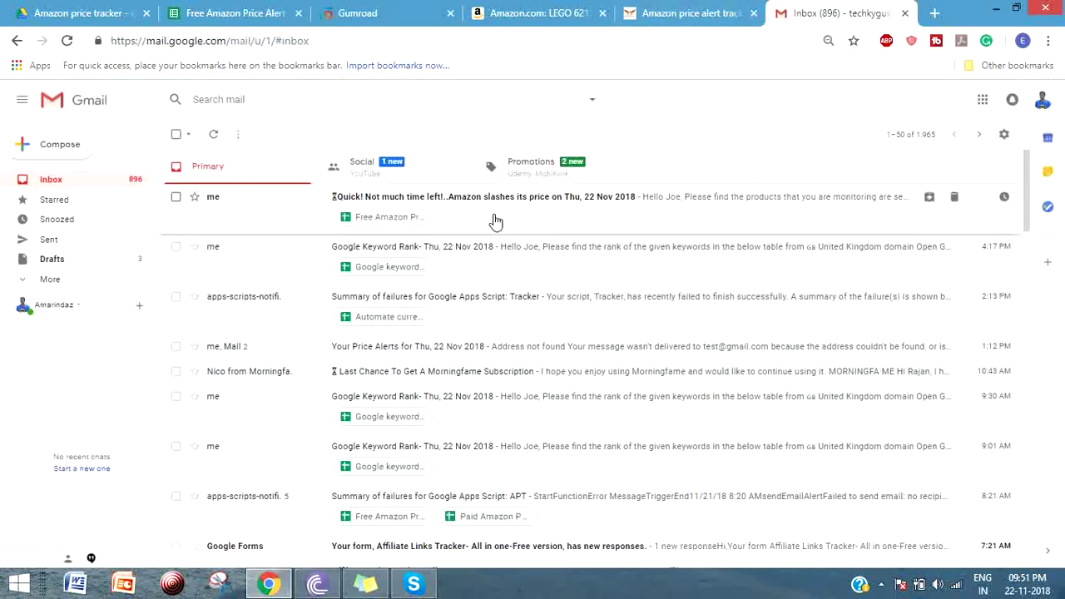
- Open the 'Quick! Not much time left!' alert email and highlight the first product's $50 savings
left_click(494, 220)
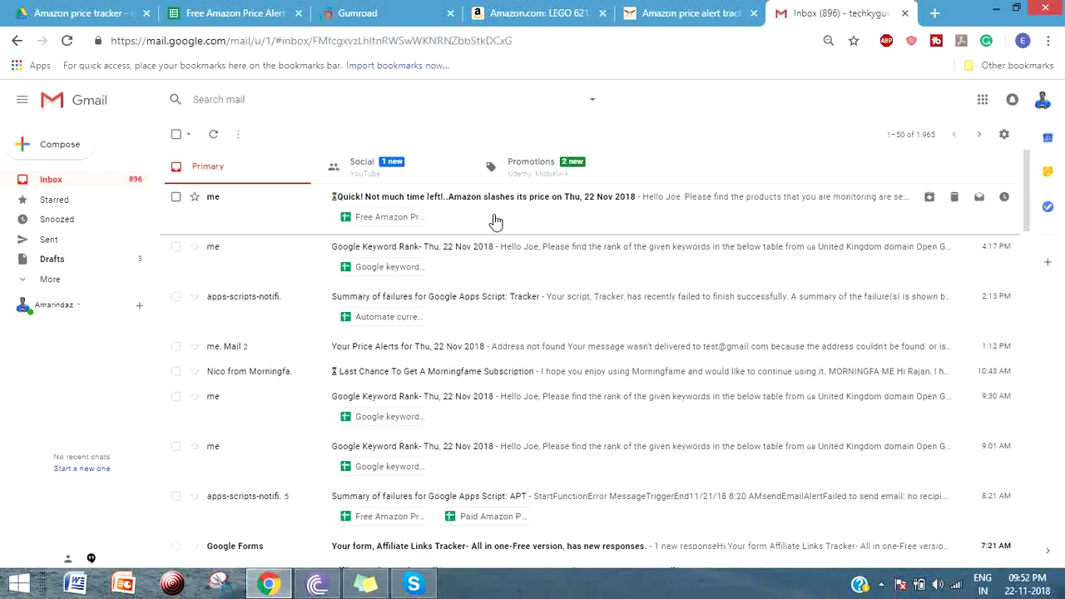
scroll(614, 262, "down", 1)
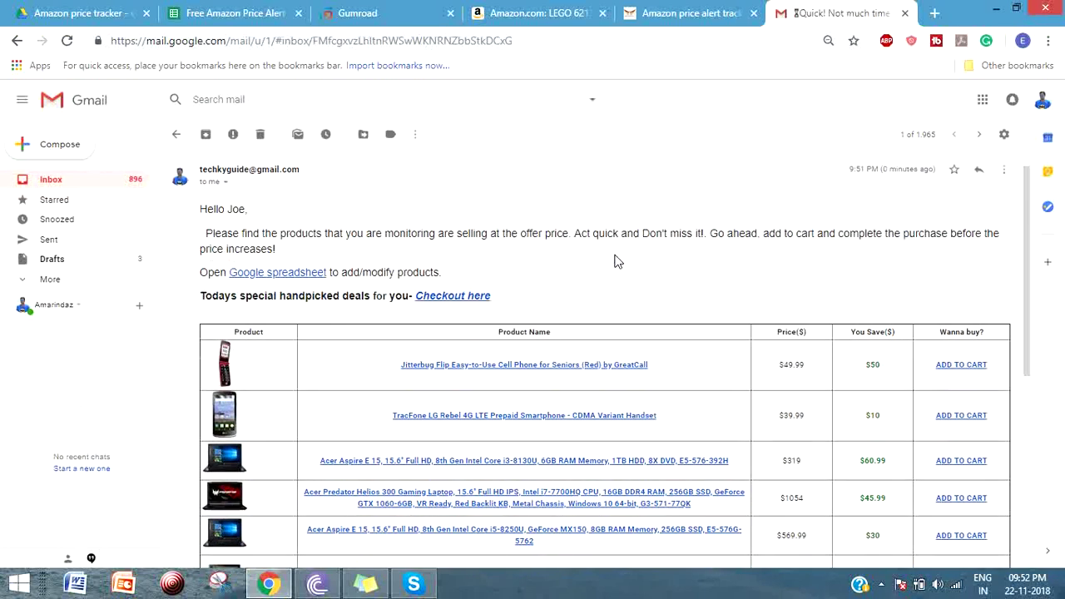
scroll(614, 261, "down", 4)
scroll(615, 261, "up", 3)
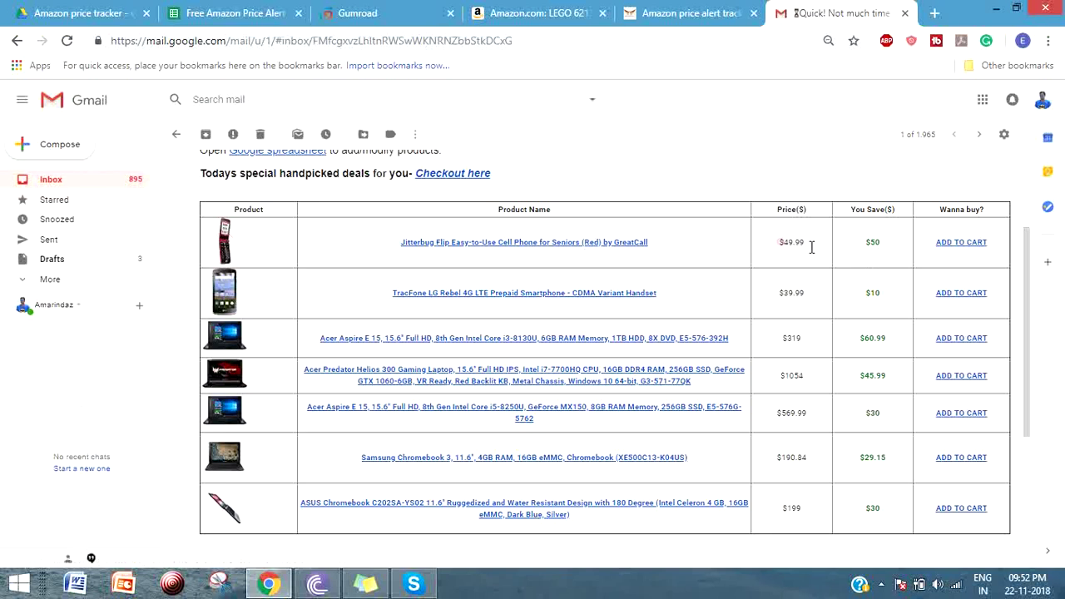
left_click(872, 244)
left_click_drag(872, 244, 882, 254)
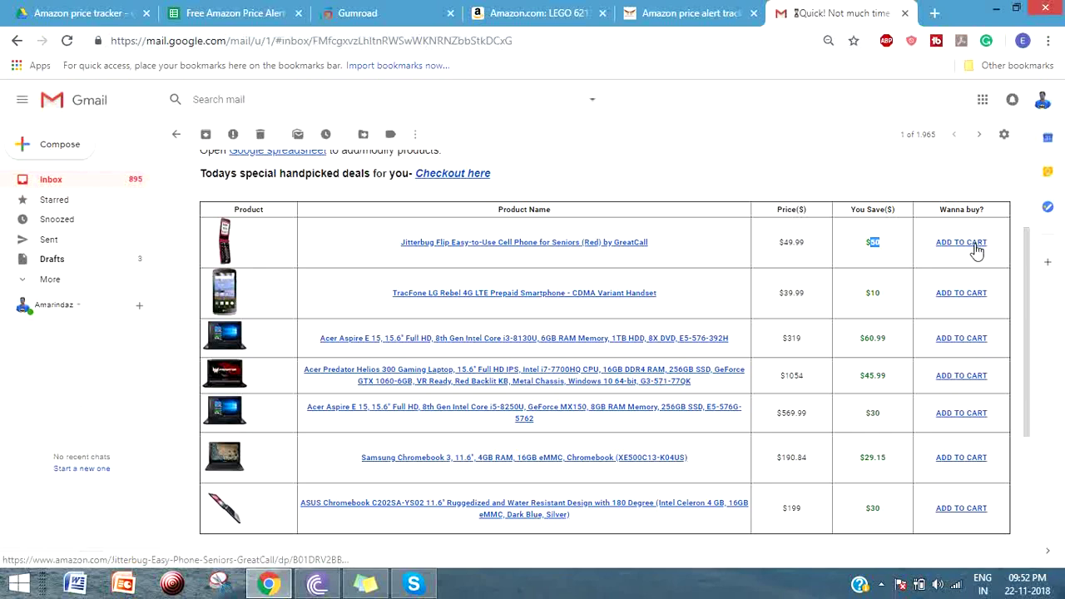
- Scroll through the seven discounted products' prices, savings and add-to-cart links
scroll(976, 250, "down", 2)
scroll(975, 257, "up", 4)
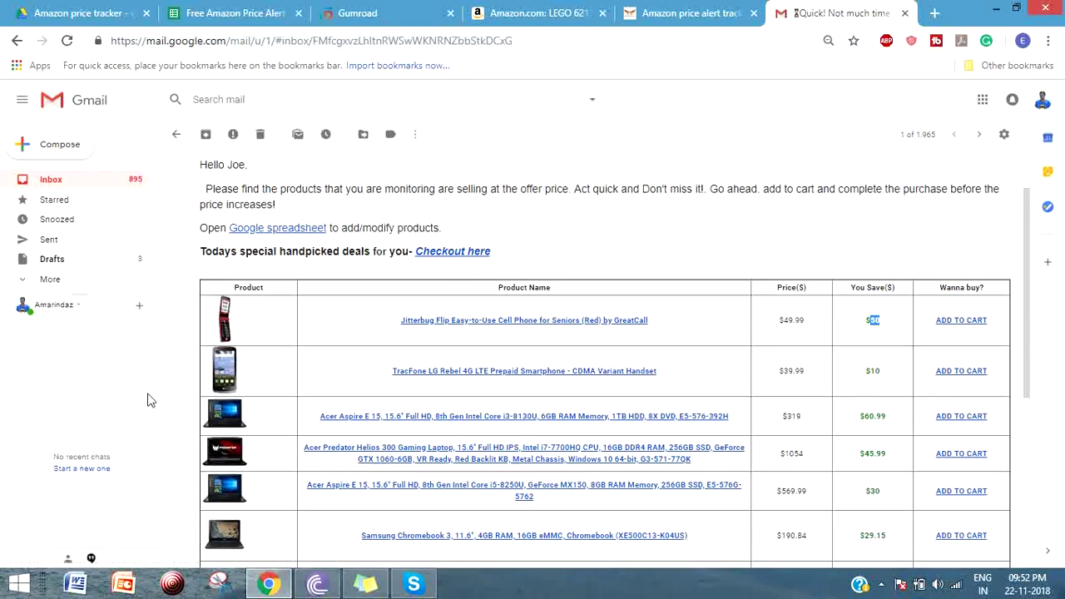
scroll(1018, 293, "down", 3)
scroll(999, 295, "up", 5)
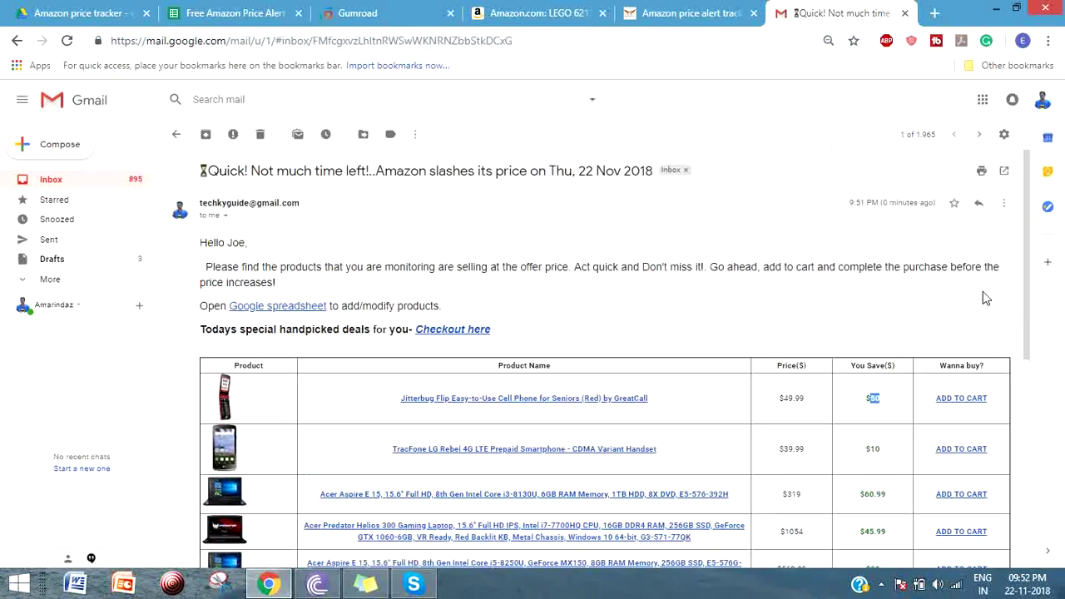
scroll(995, 283, "down", 3)
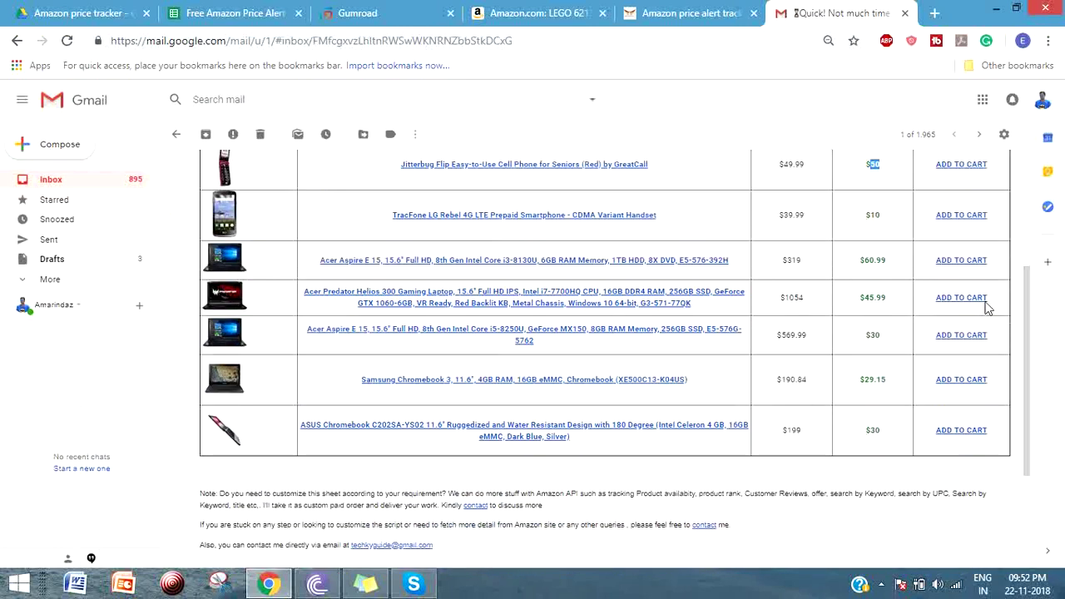
scroll(815, 416, "up", 2)
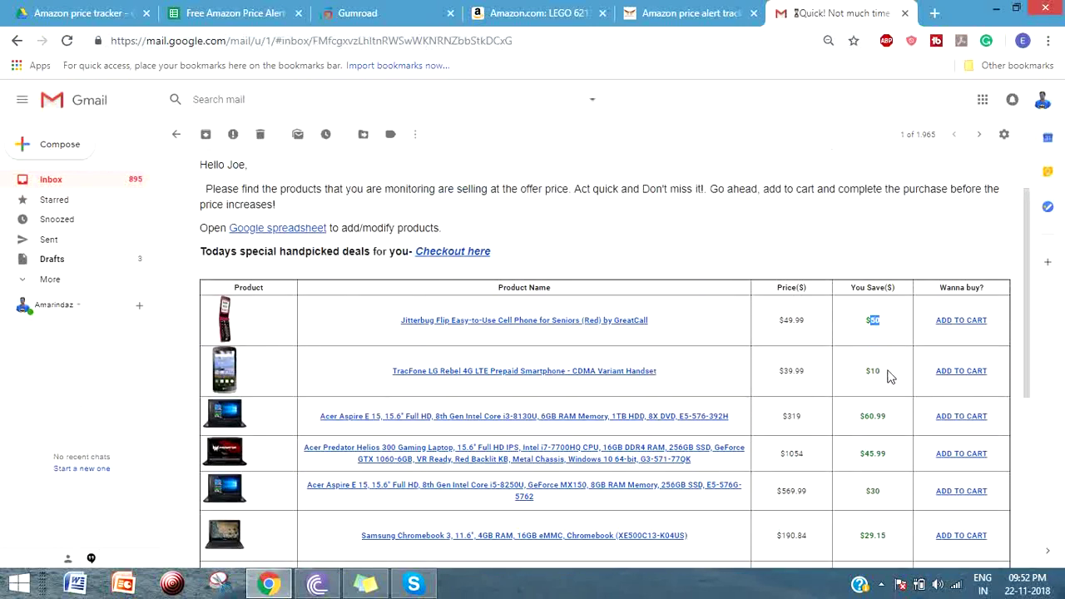
scroll(887, 268, "down", 2)
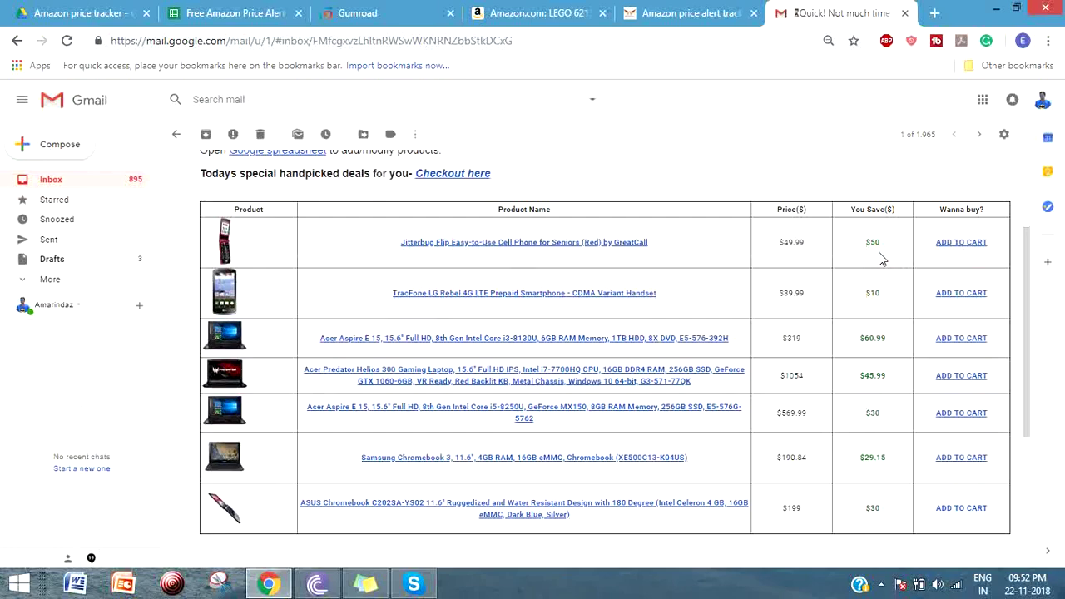
scroll(475, 245, "up", 3)
scroll(475, 247, "down", 4)
scroll(478, 248, "up", 3)
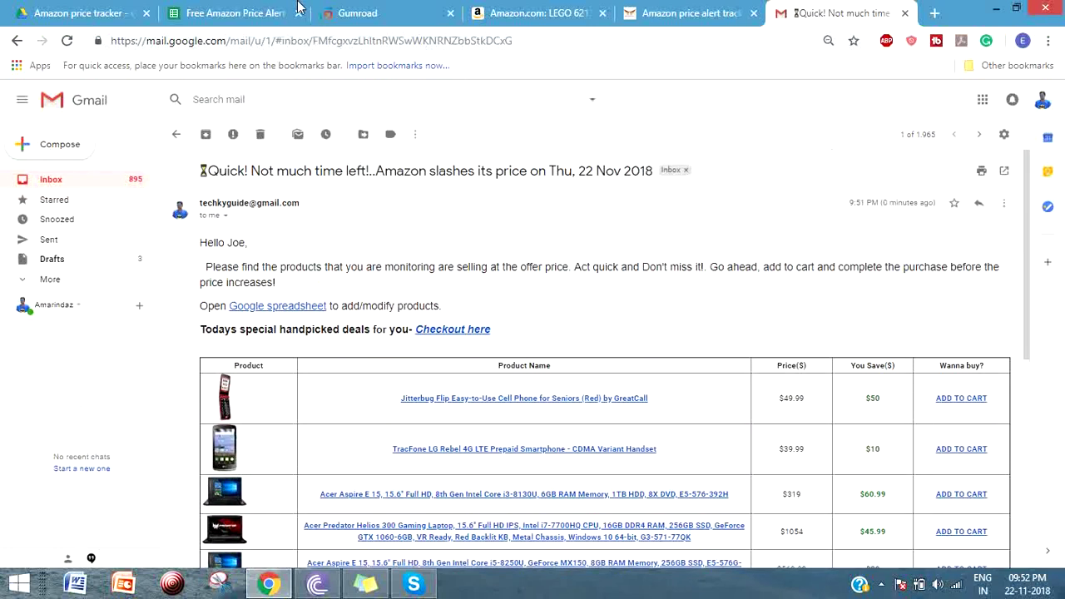
- Switch back to the Free Amazon Price Alert Tracker tab to view the refreshed ASIN sheet
left_click(246, 11)
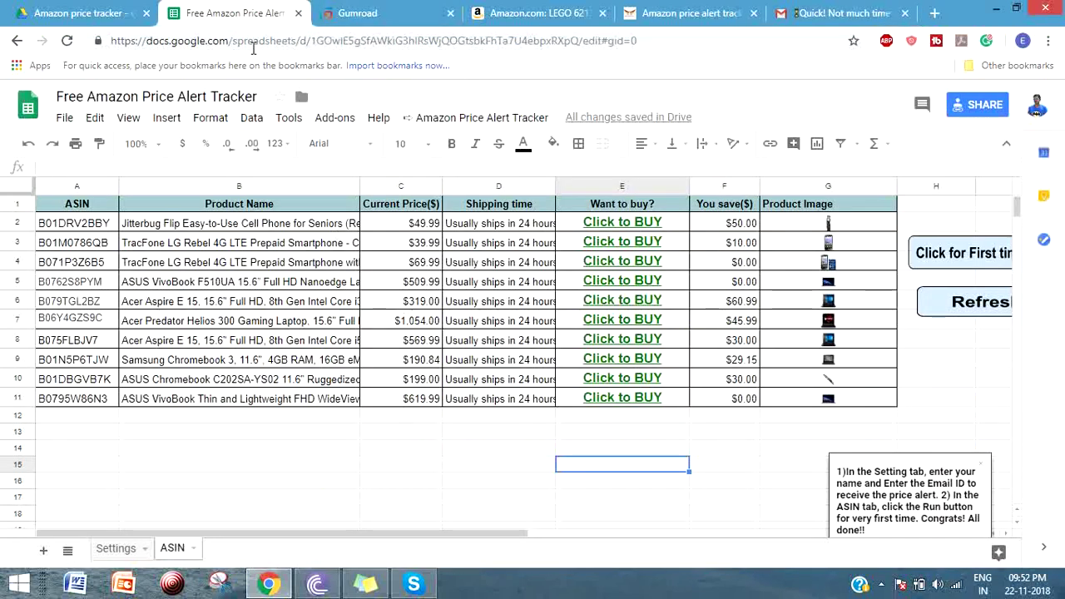